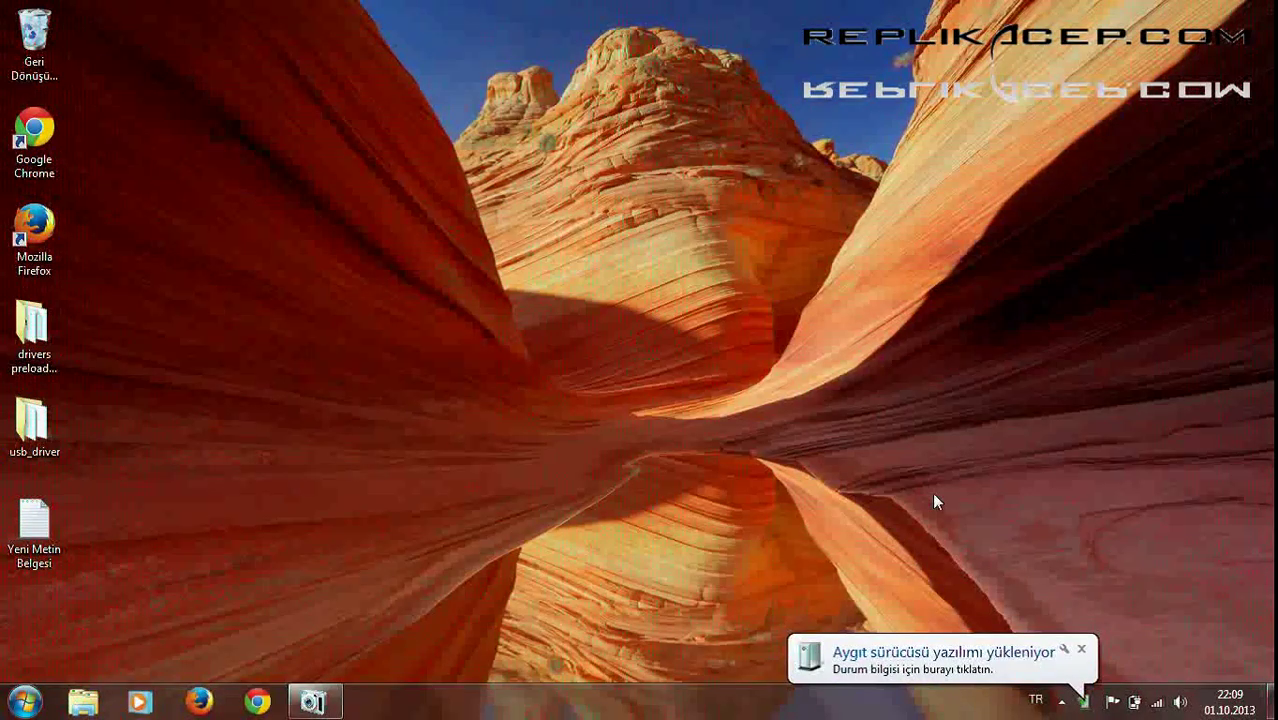
- Check the driver installation status of the connected phone's devices and close the status window
left_click(935, 655)
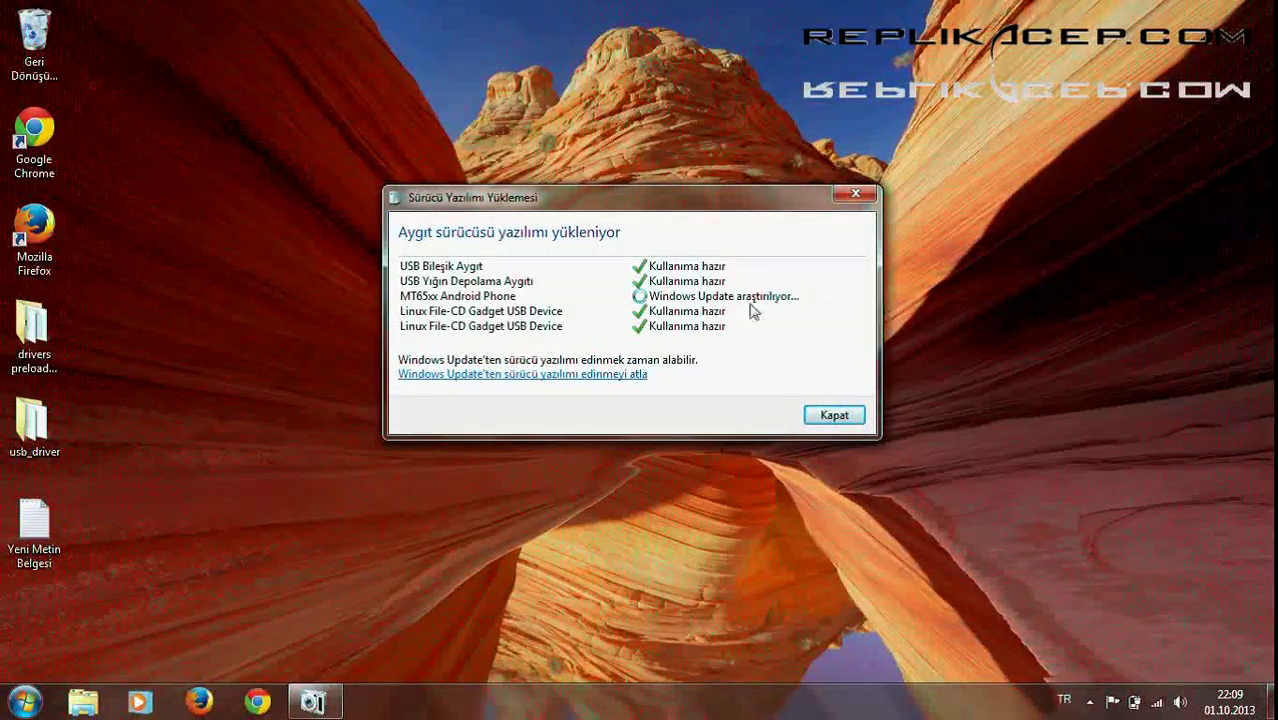
left_click(834, 416)
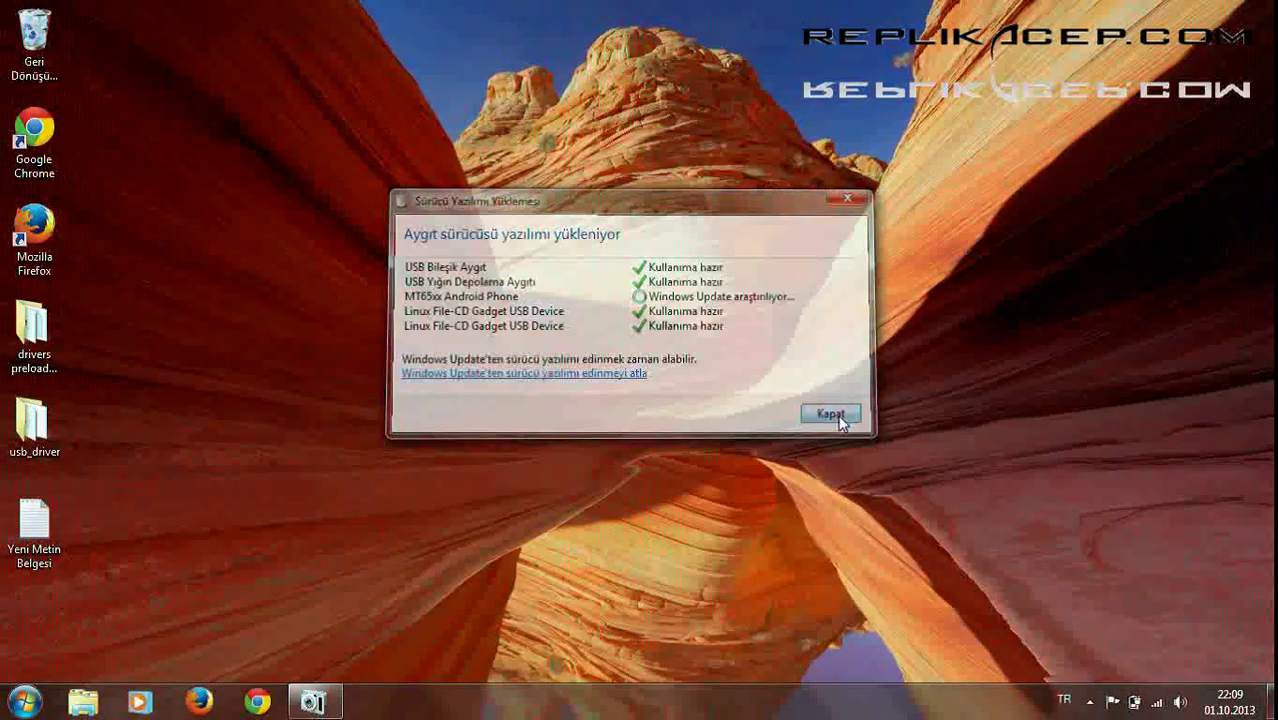
- Open Device Manager from the computer's system properties and dismiss the driver installation report
left_click(14, 706)
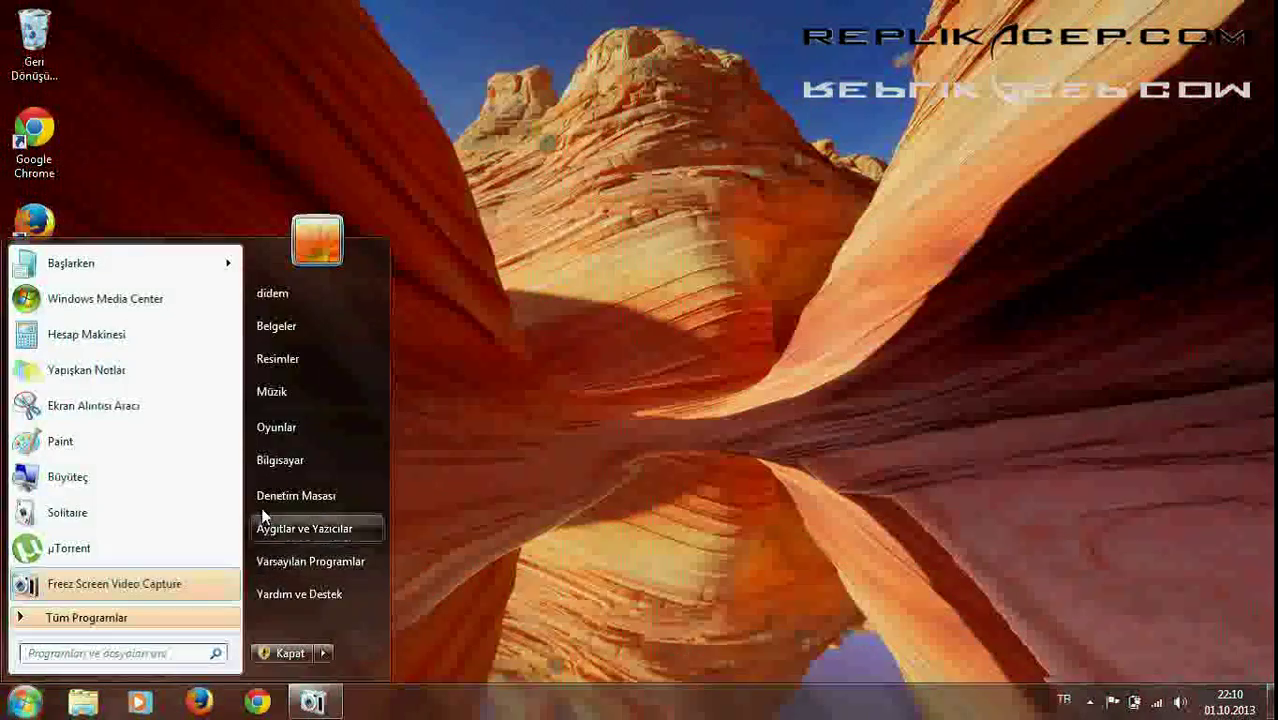
left_click(280, 461)
right_click(509, 486)
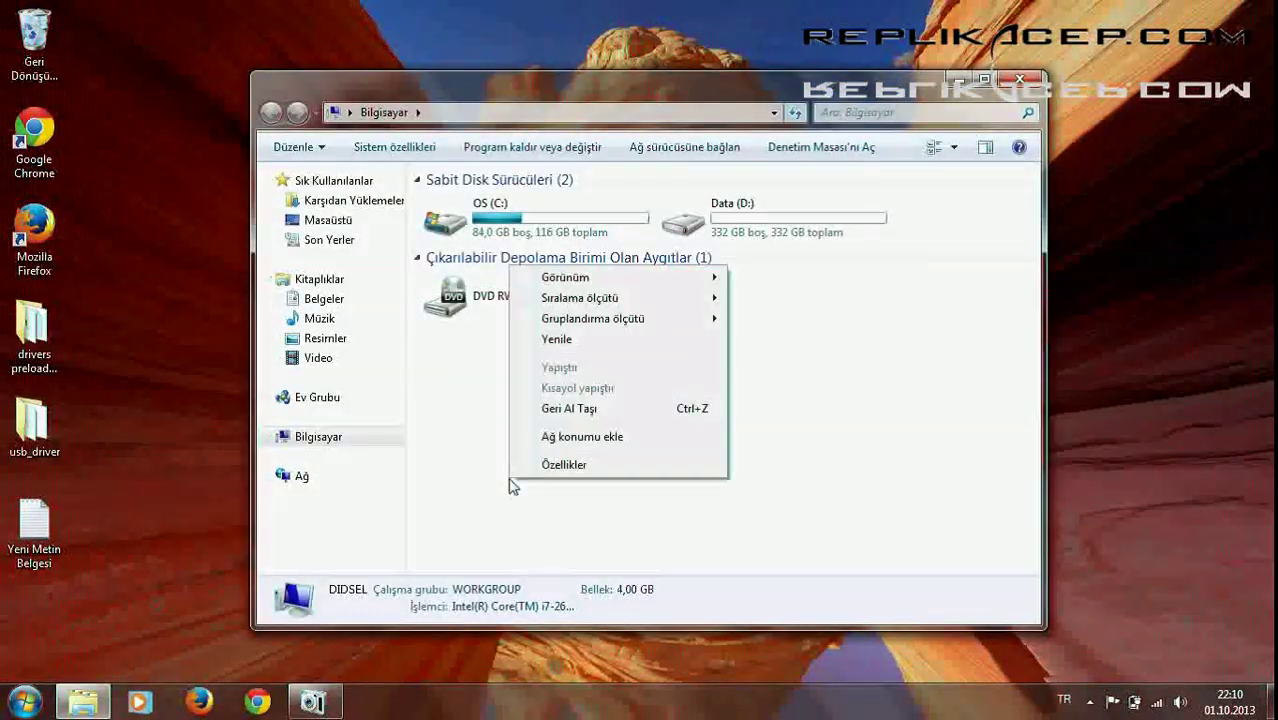
left_click(551, 463)
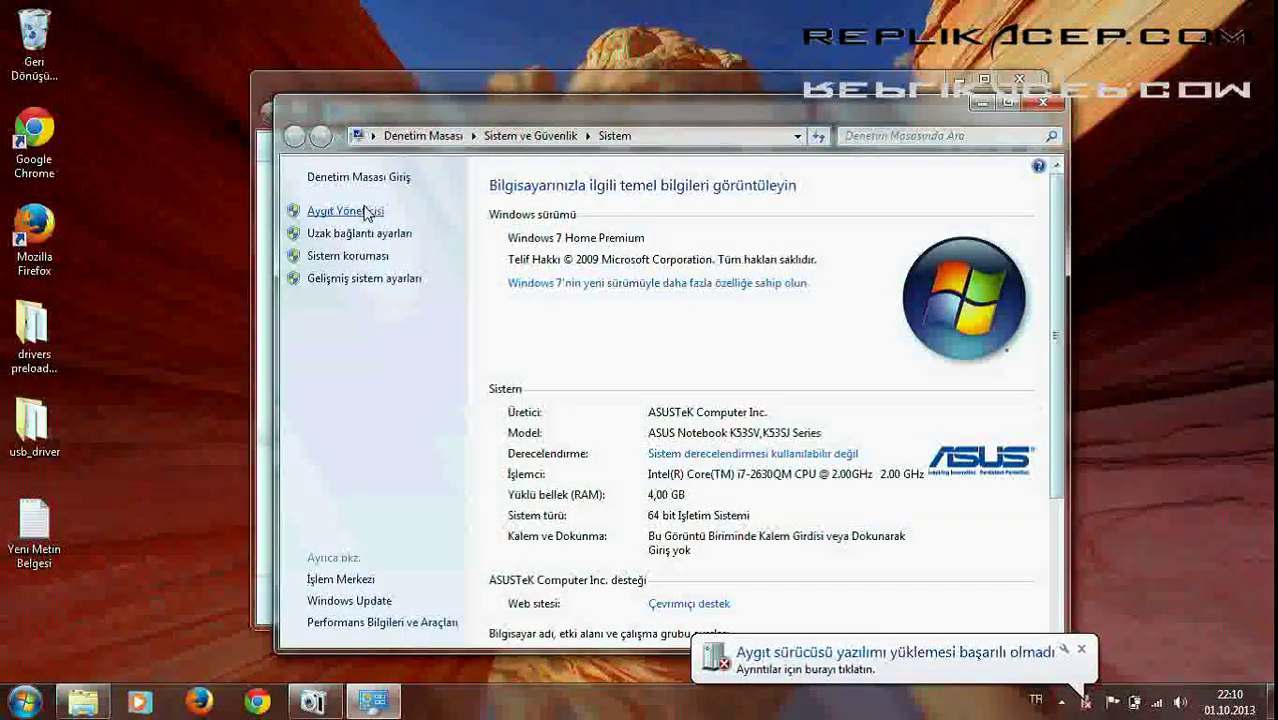
left_click(886, 672)
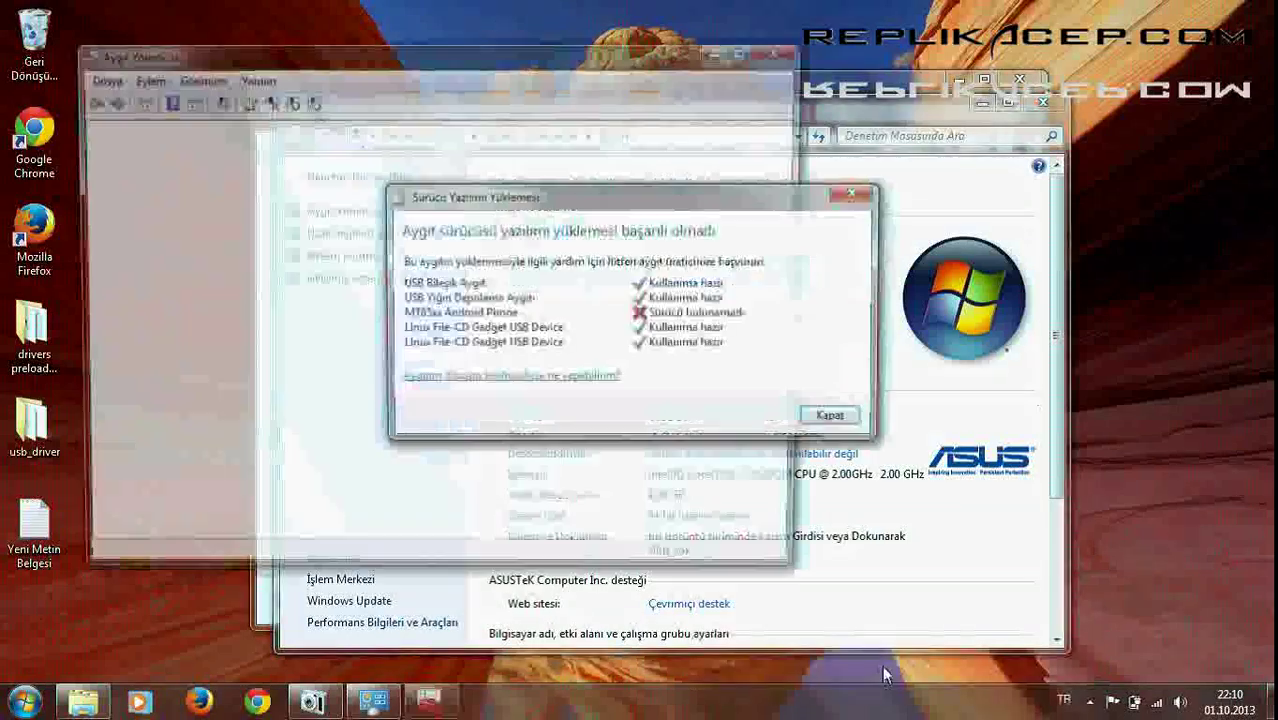
left_click(840, 420)
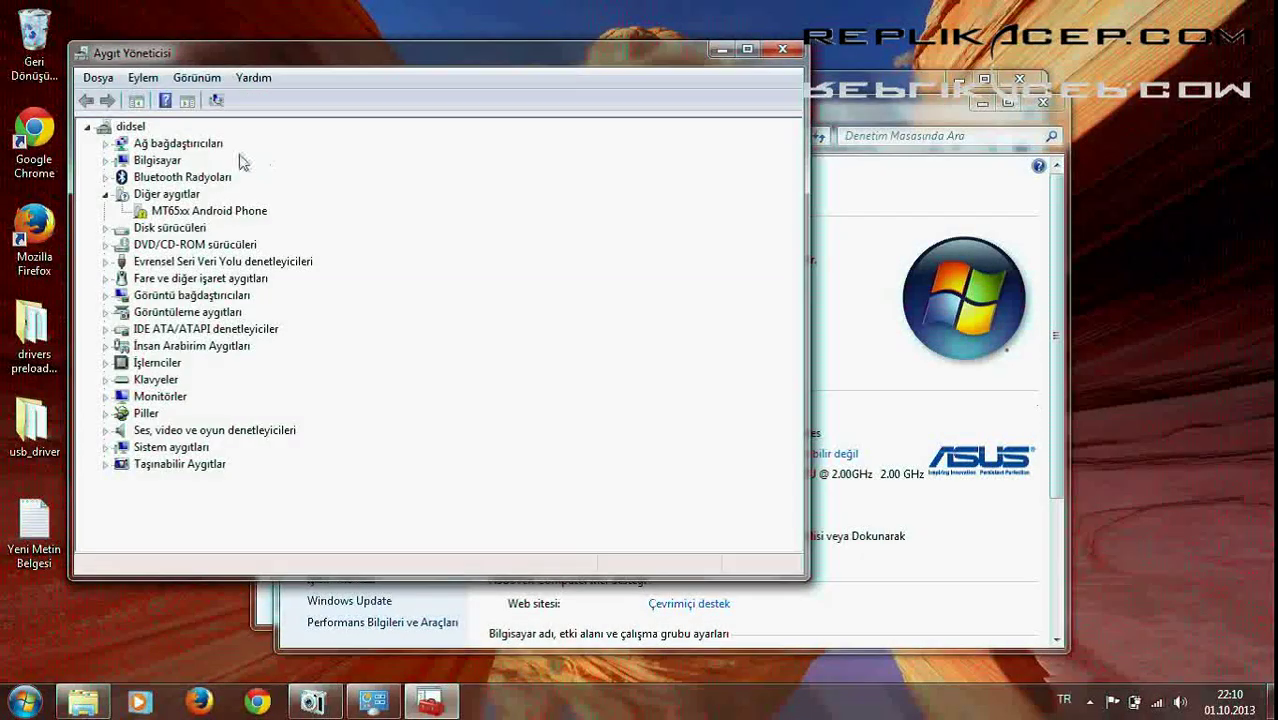
- Start a driver update from the MT65xx Android Phone's properties, choosing to browse this computer for driver software
left_click(175, 215)
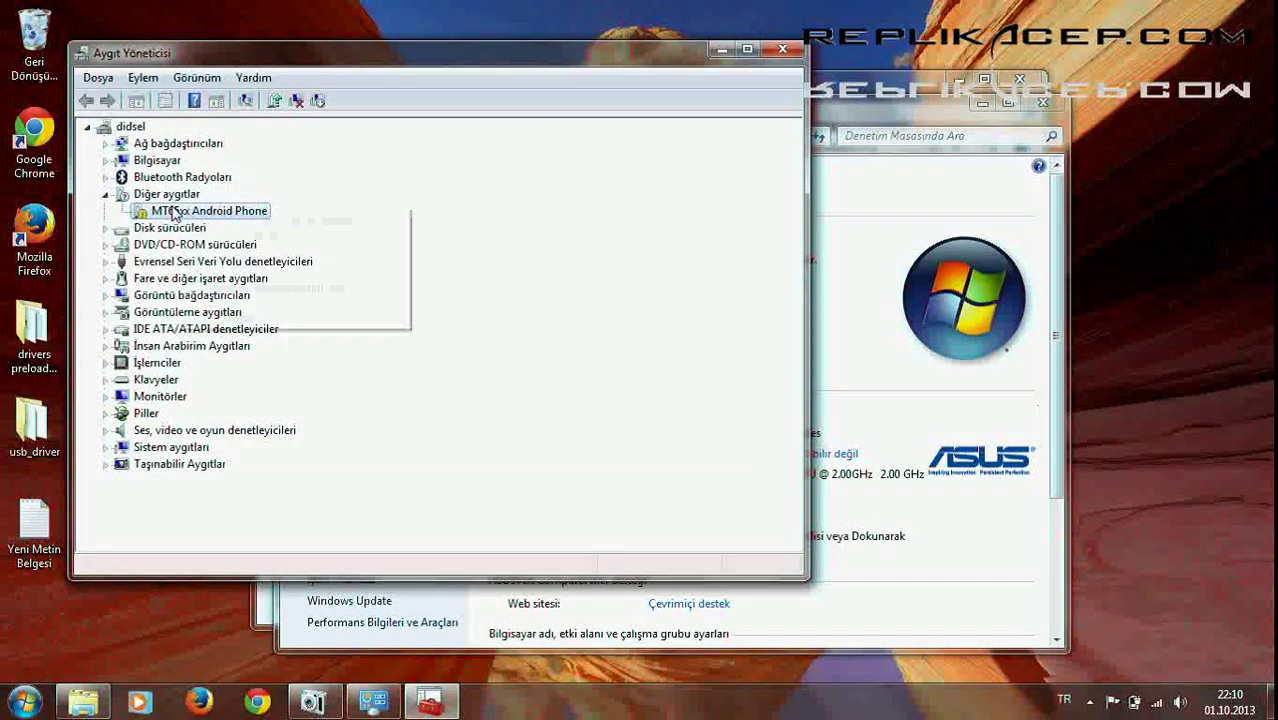
right_click(172, 208)
left_click(230, 316)
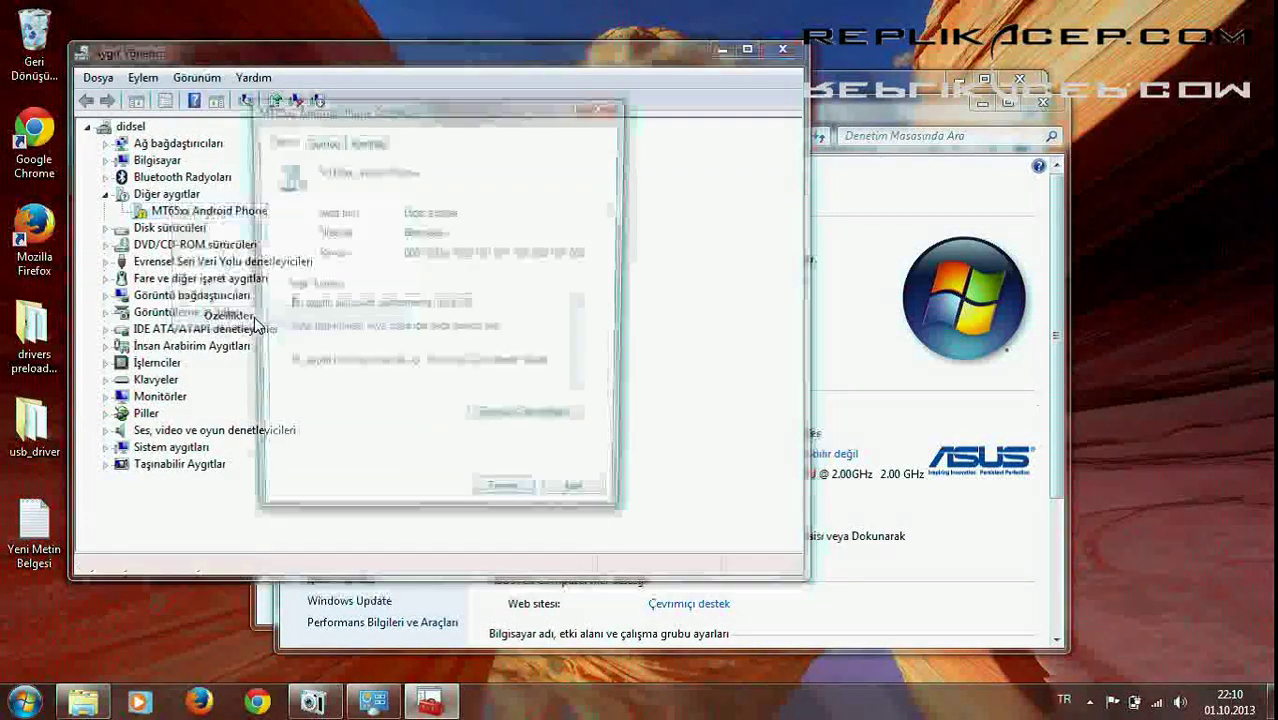
left_click(540, 423)
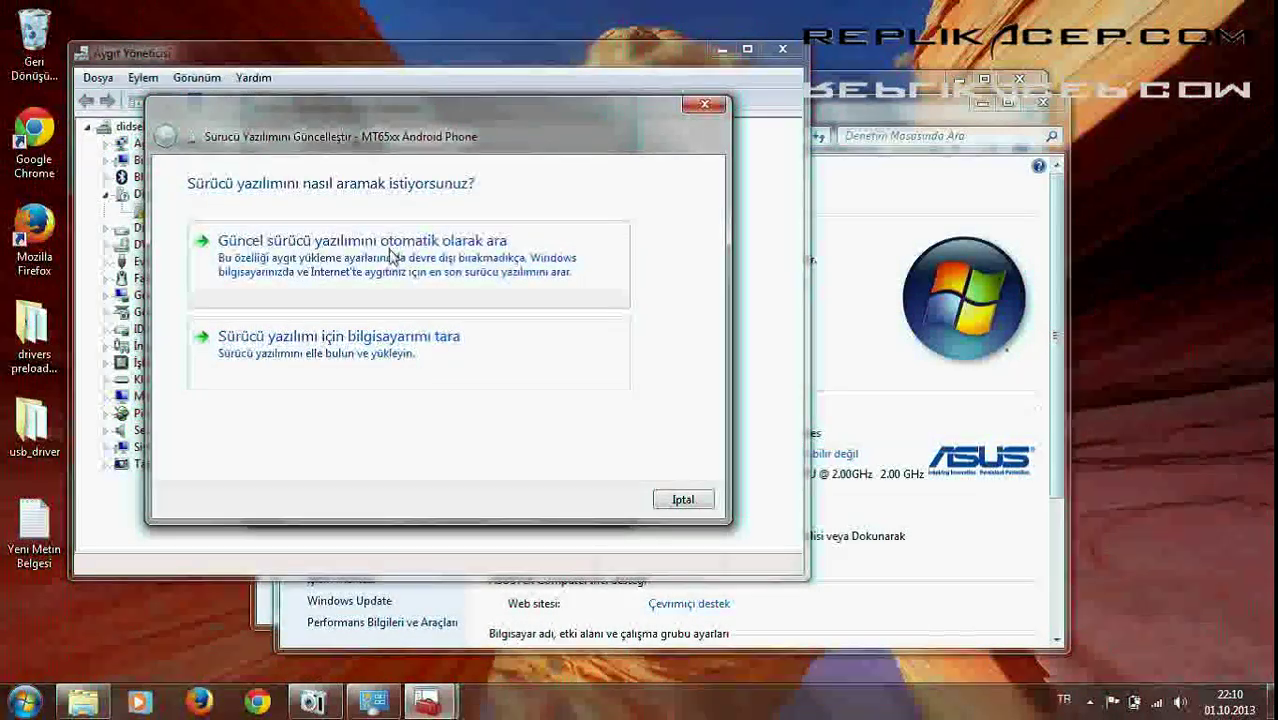
left_click(443, 340)
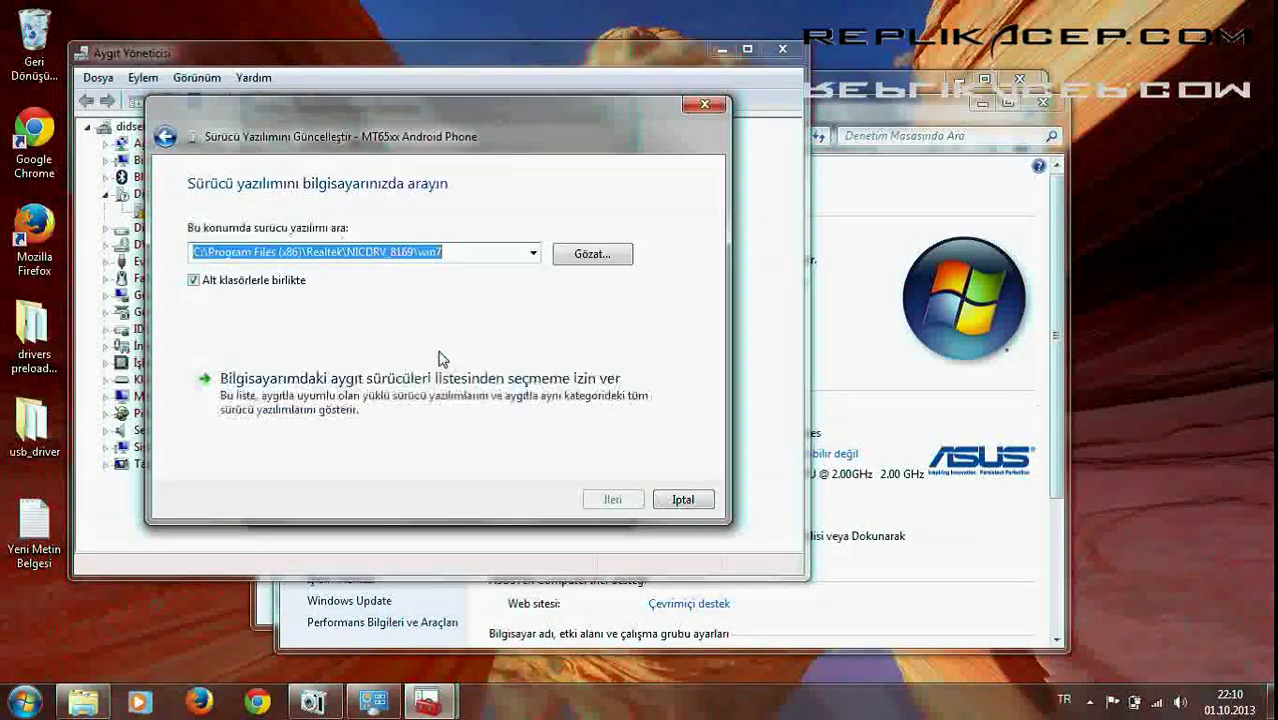
- Set the driver search location to the usb_driver folder on the desktop
left_click(600, 256)
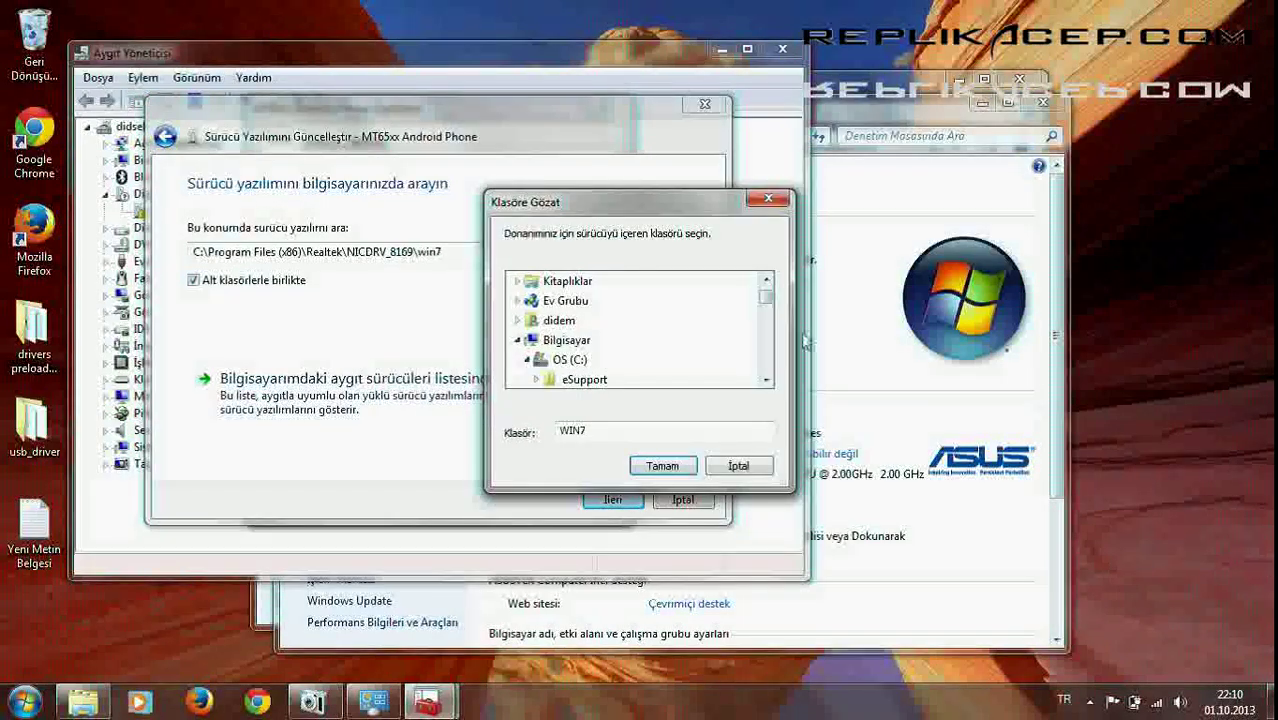
mouse_move(773, 303)
left_mouse_down()
mouse_move(770, 365)
mouse_move(768, 290)
left_mouse_up()
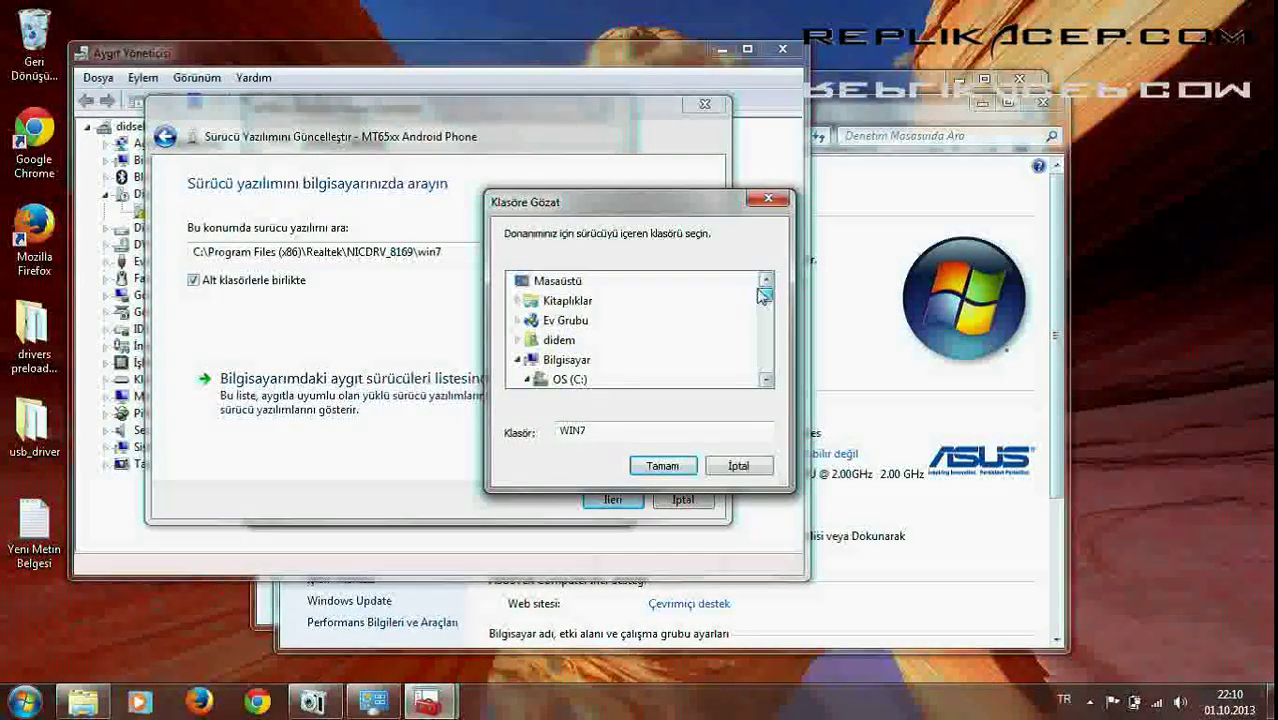
left_click(522, 285)
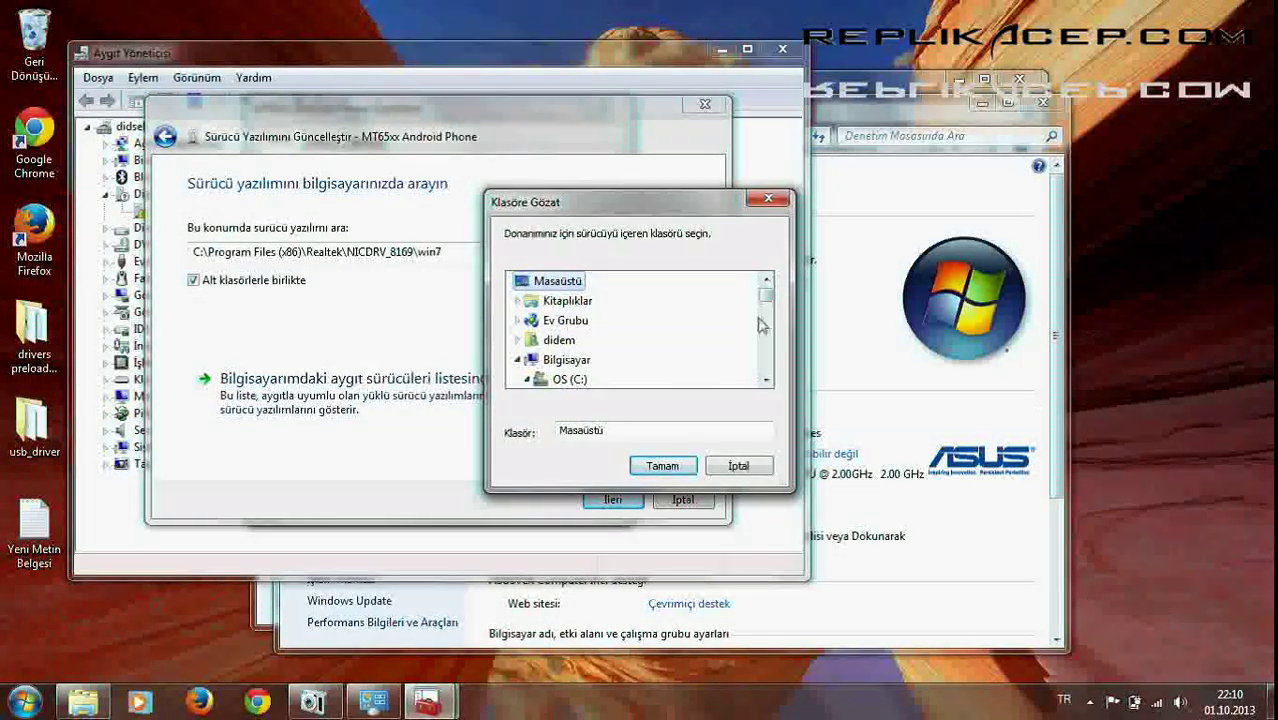
left_click(518, 359)
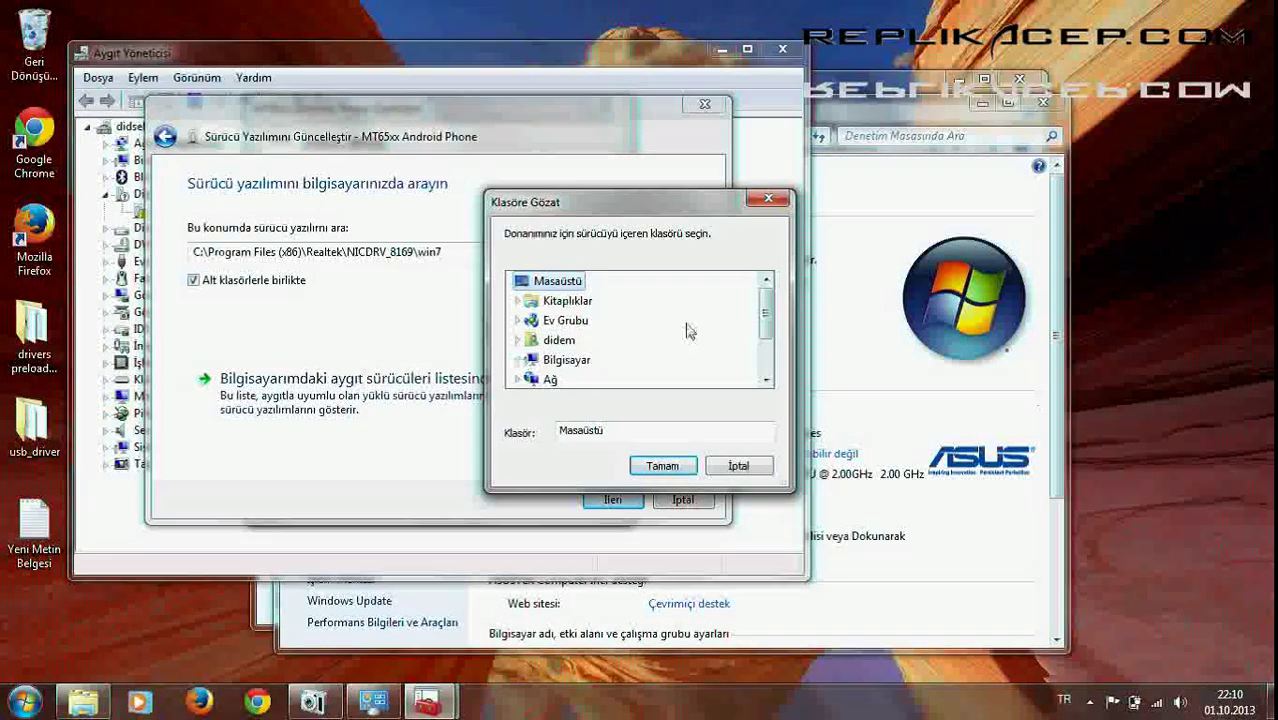
left_click_drag(773, 318, 771, 348)
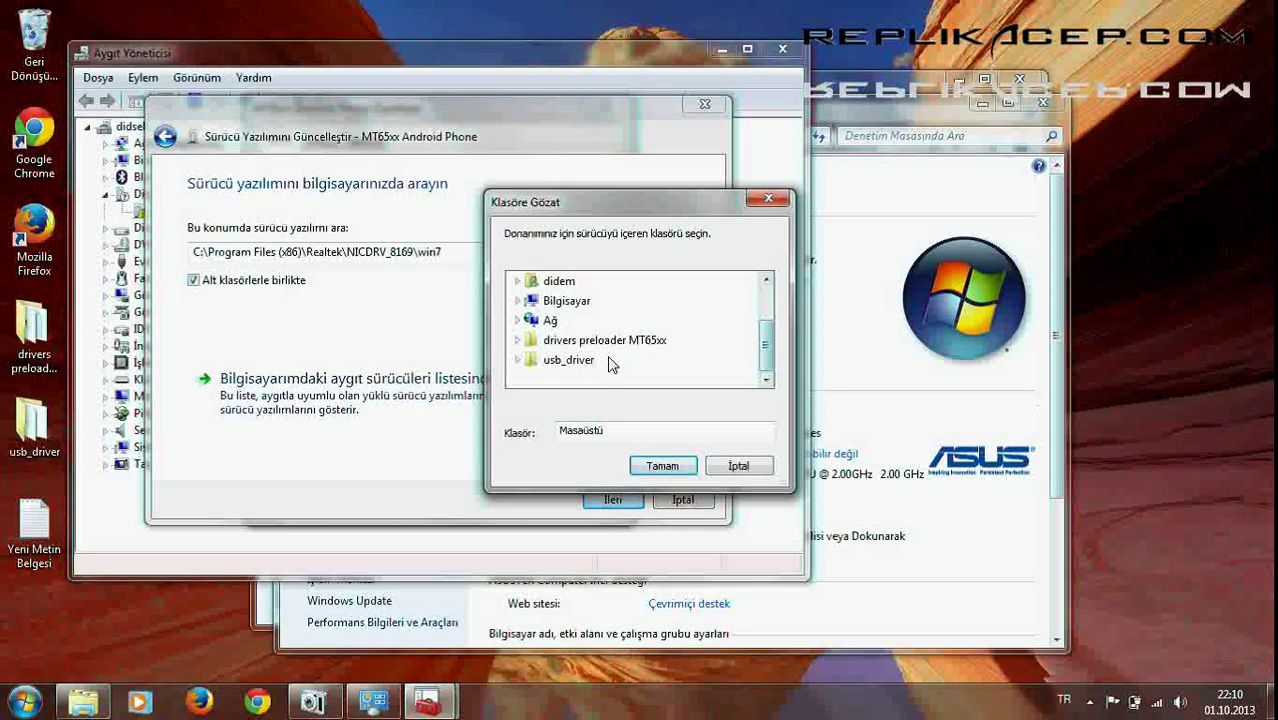
left_click(577, 366)
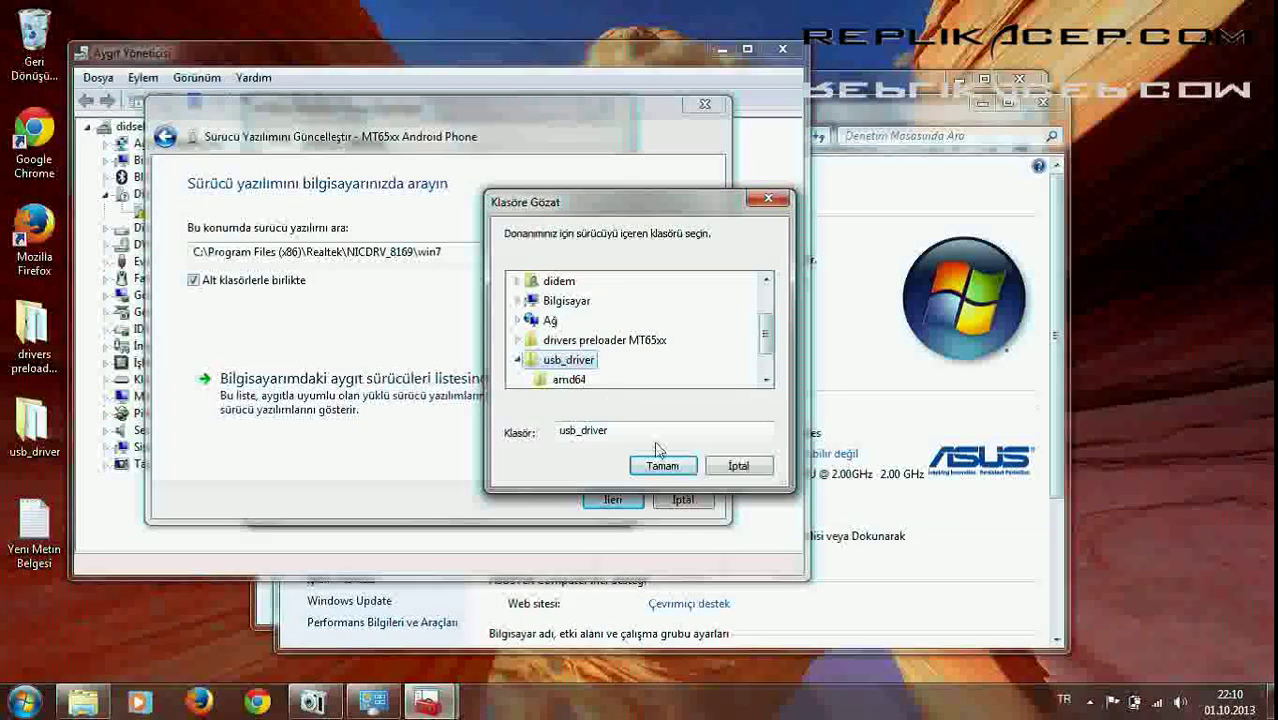
left_click_drag(767, 340, 767, 355)
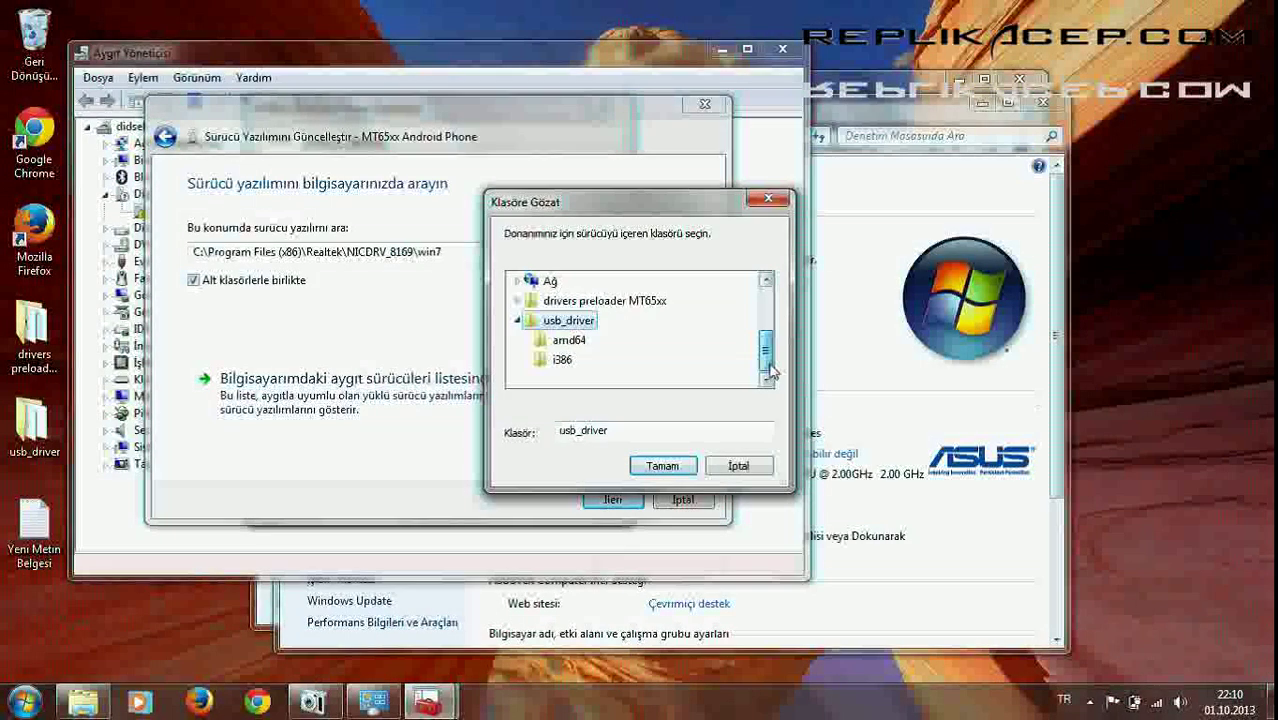
left_click(668, 466)
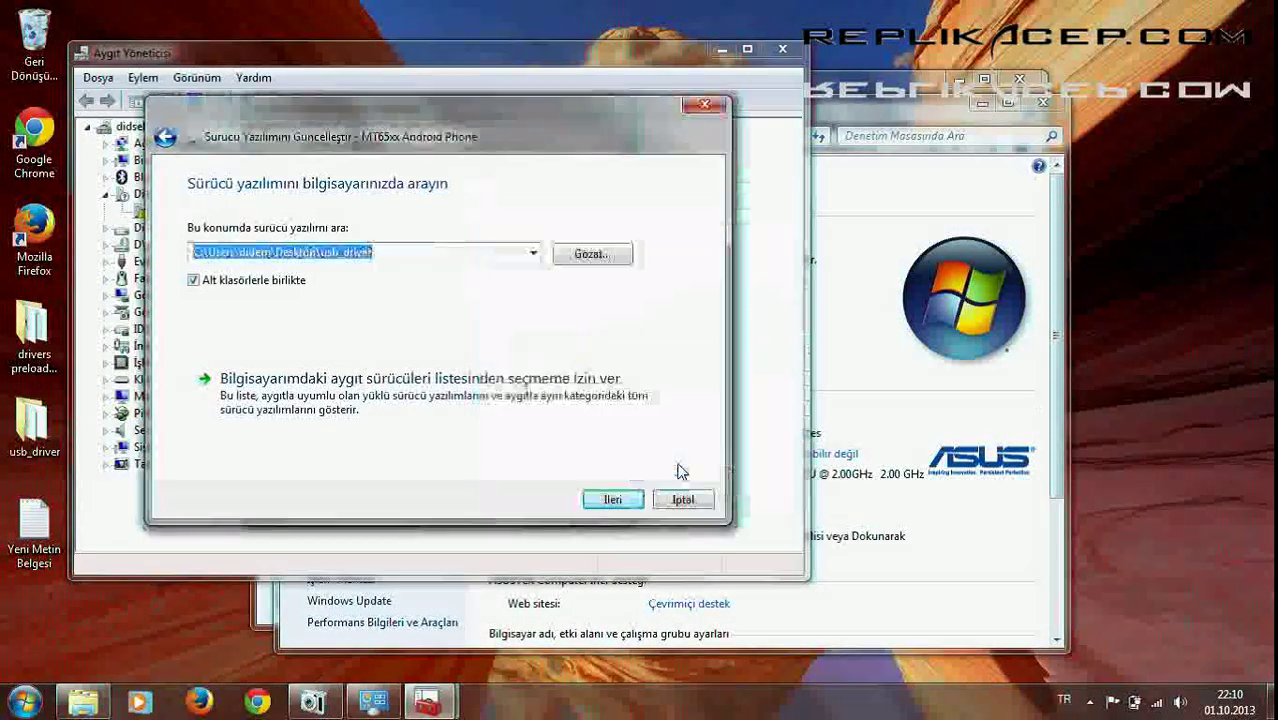
- Install the phone's driver from the chosen folder, allowing the installation, and close the update wizard and the device properties
left_click(610, 500)
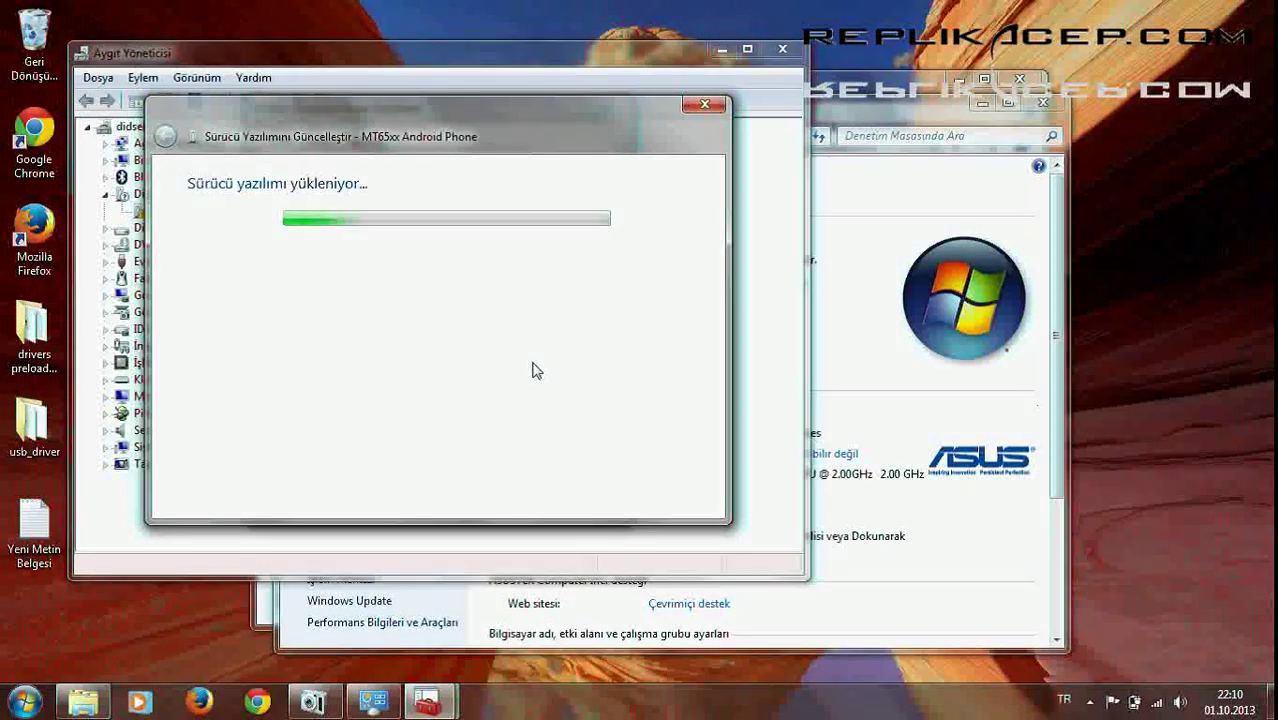
left_click(743, 352)
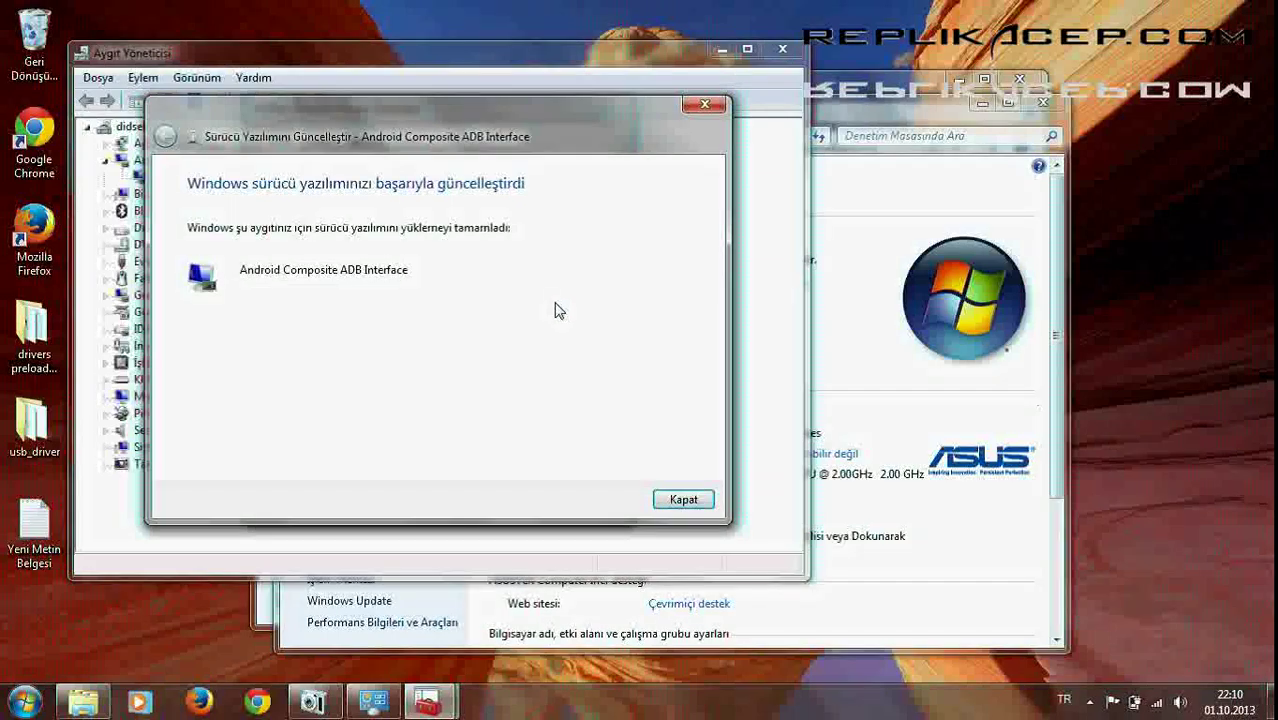
left_click(684, 500)
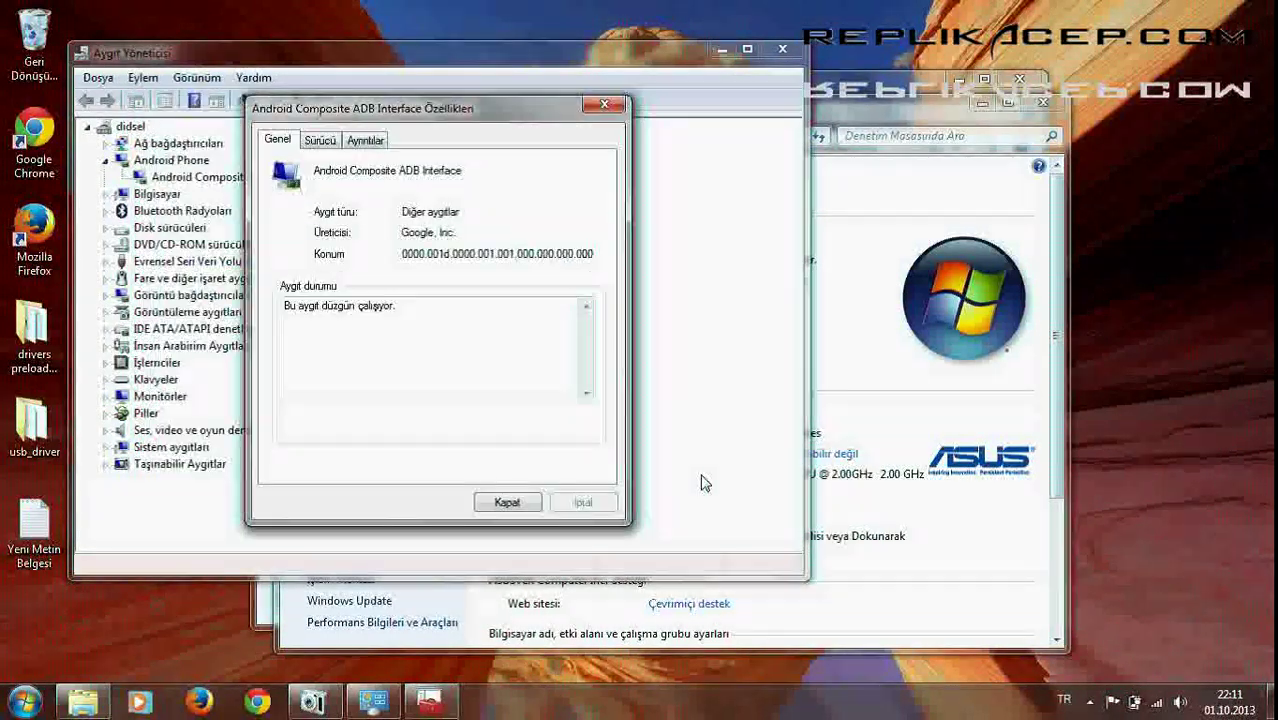
left_click(603, 116)
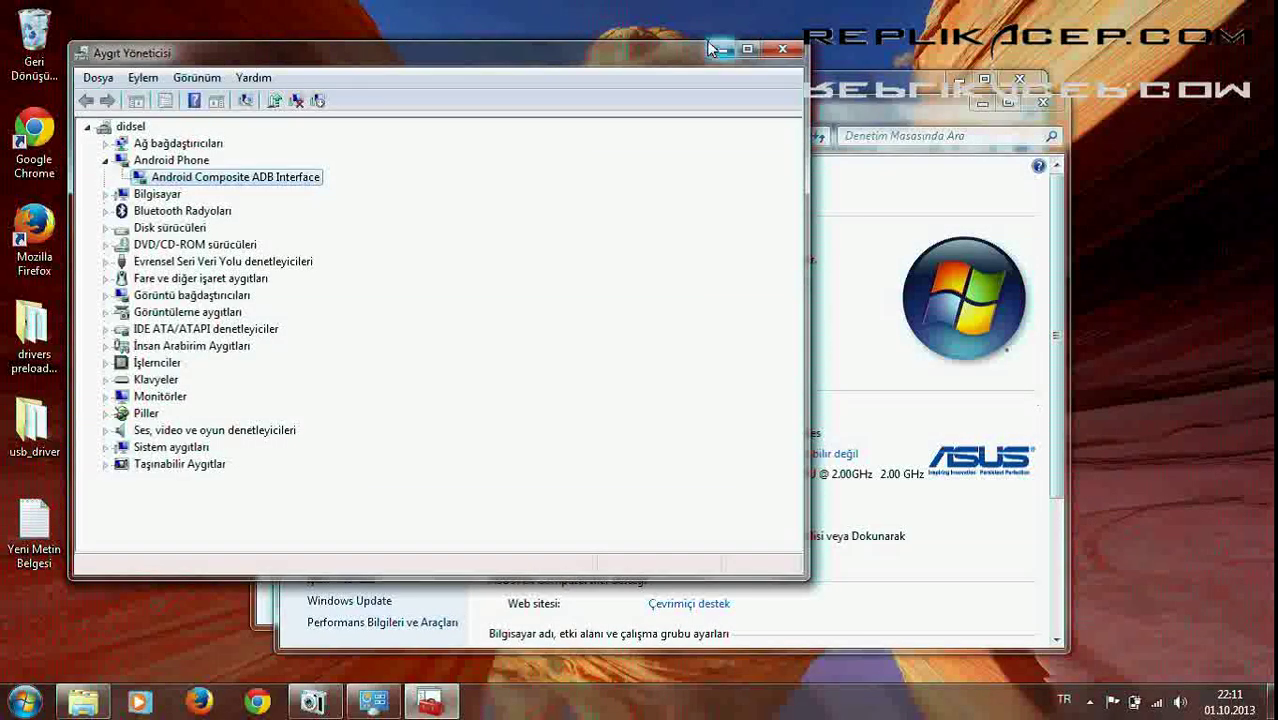
- Close the Device Manager, System and Computer windows
left_click_drag(673, 60, 730, 43)
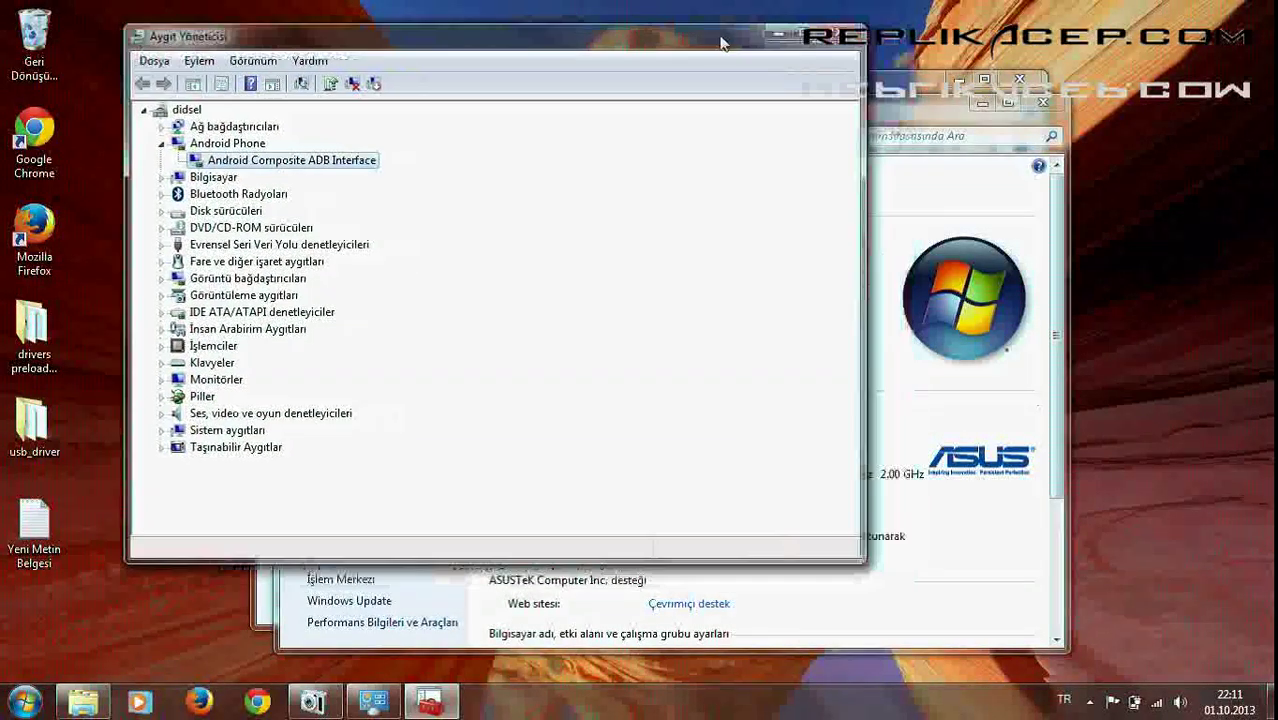
left_click(848, 36)
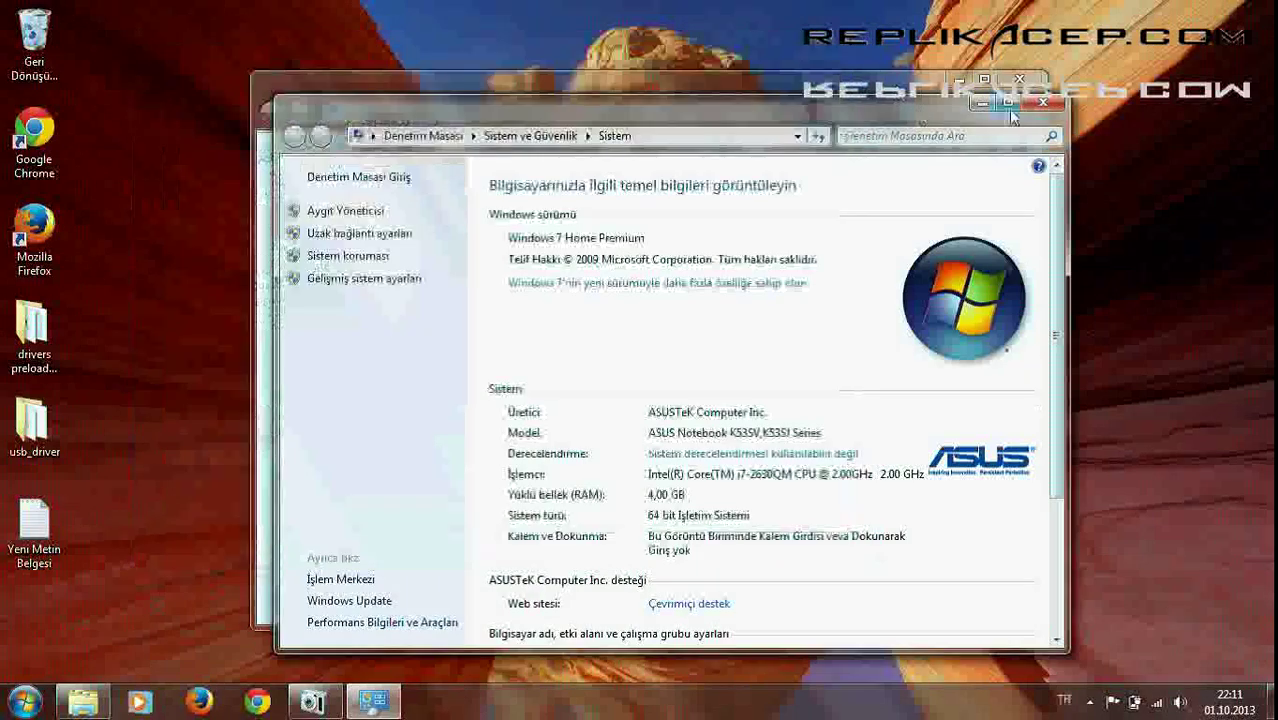
left_click(1042, 101)
left_click(1019, 82)
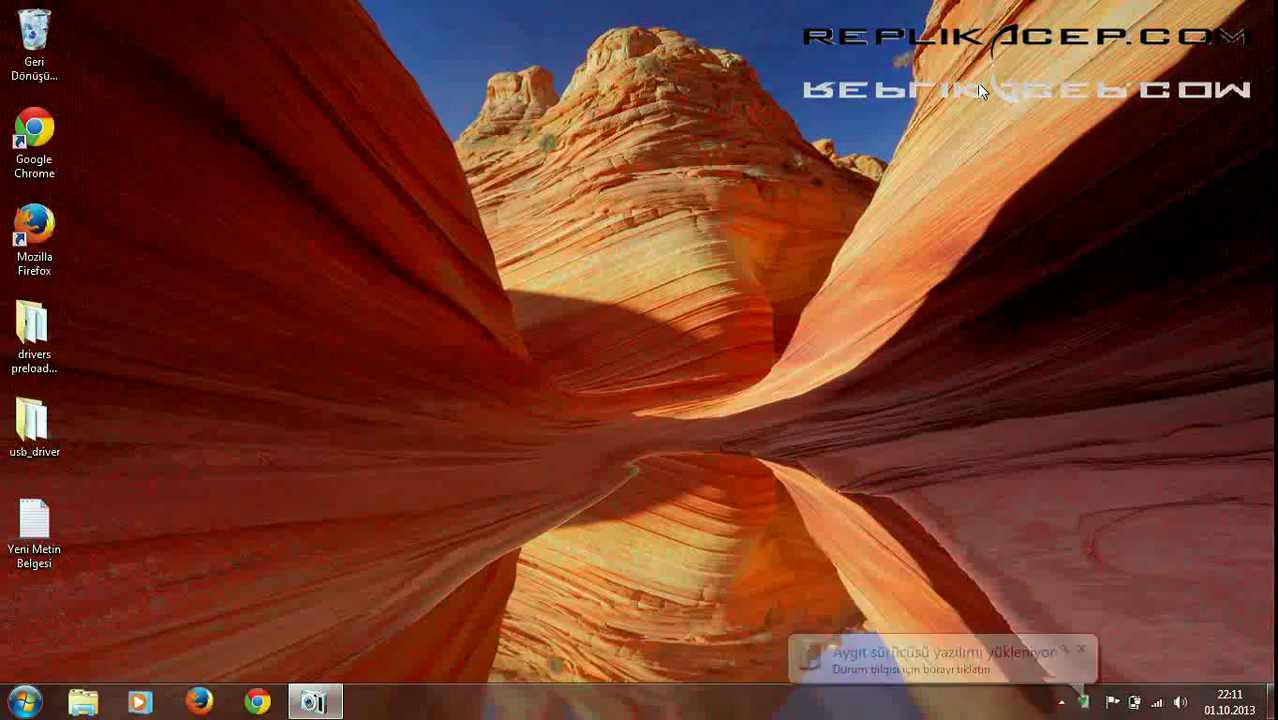
- Check the driver installation status of the MT65xx Preloader and close the status window
left_click(972, 658)
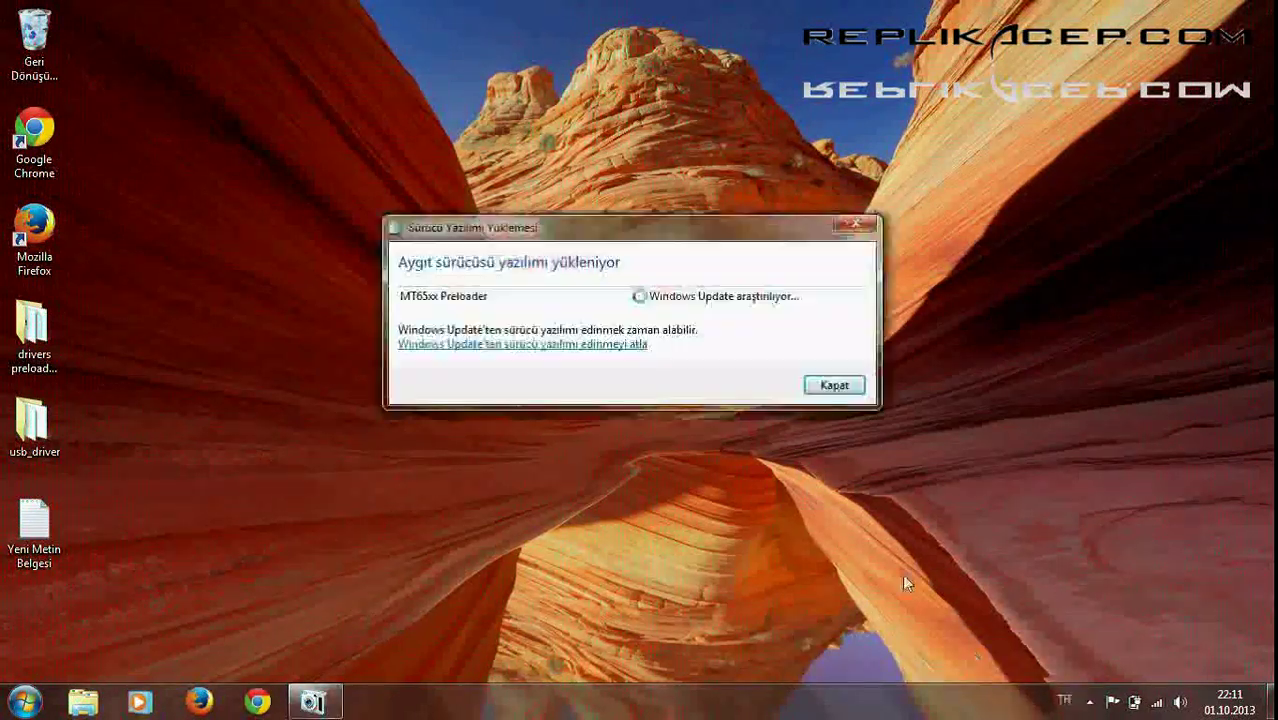
left_click(830, 374)
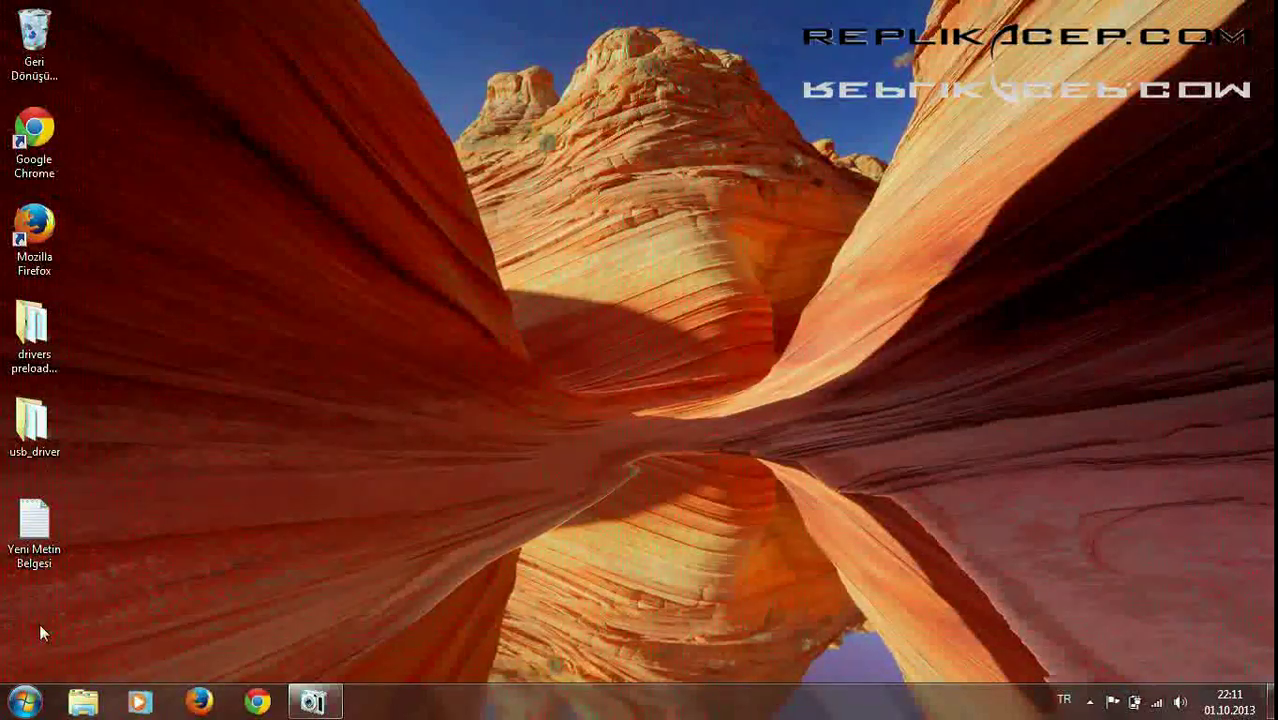
- Reopen Device Manager through the computer's system properties
left_click(24, 701)
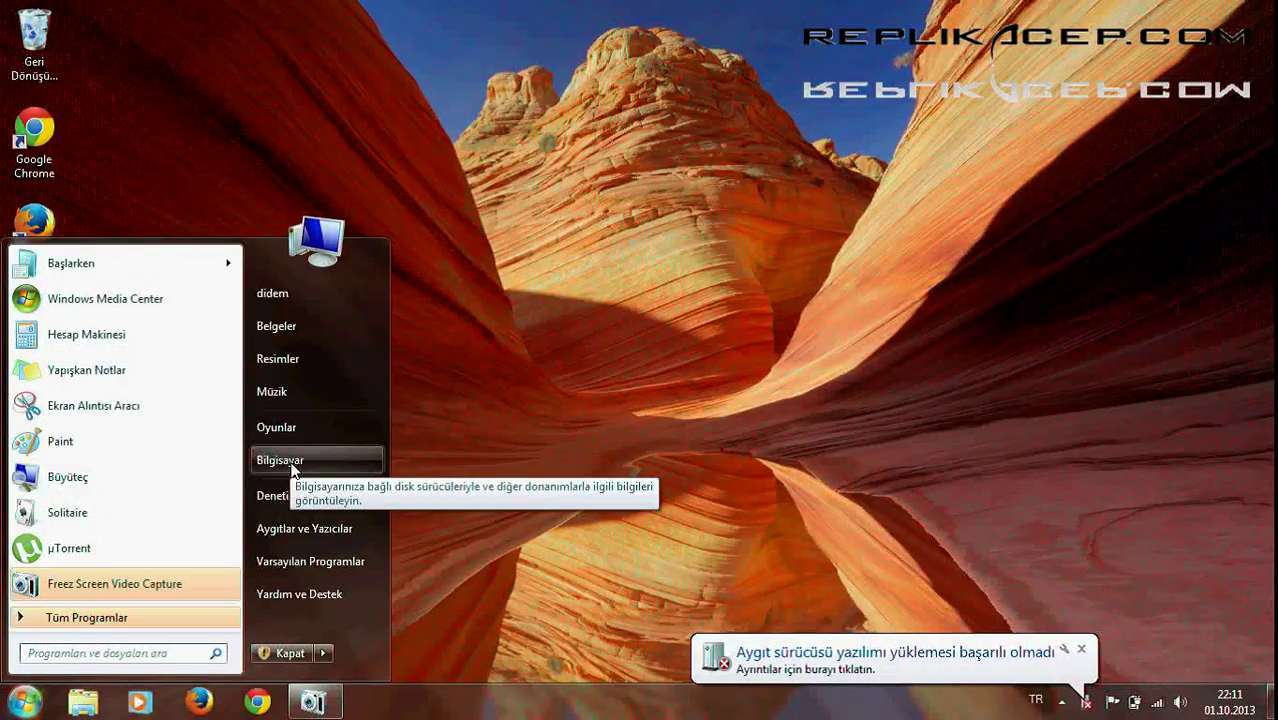
left_click(280, 460)
right_click(495, 367)
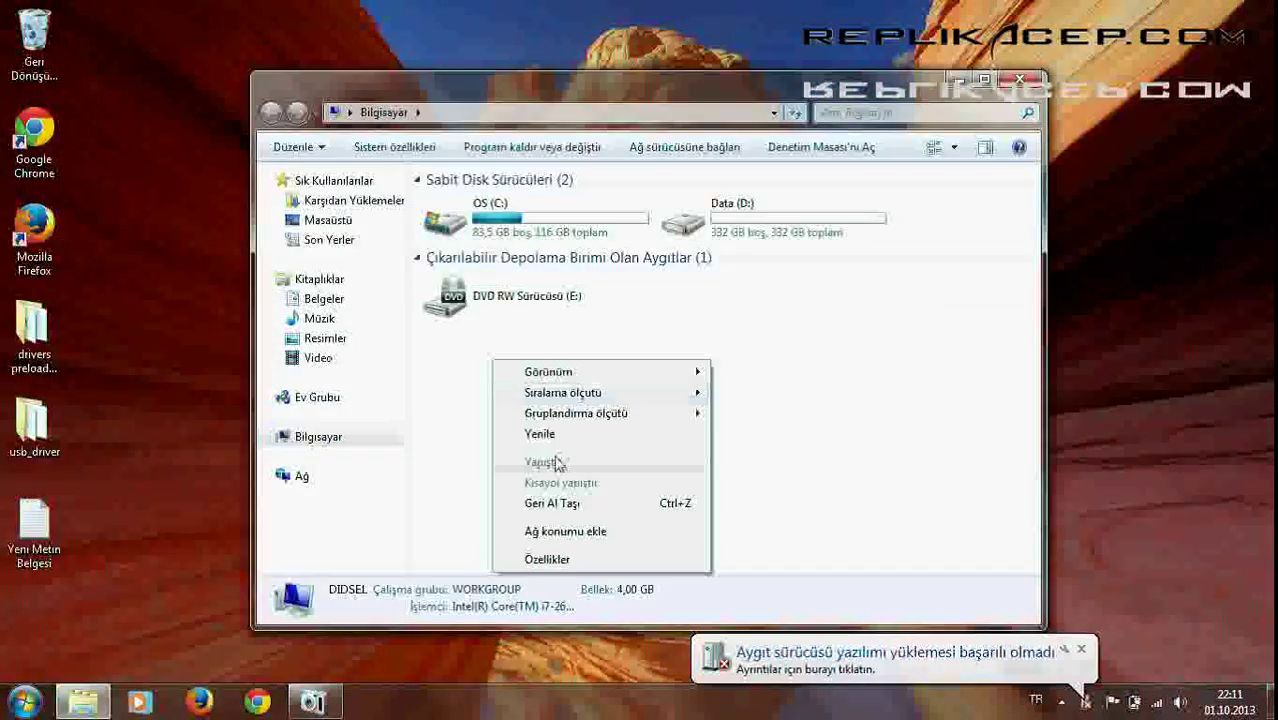
left_click(562, 561)
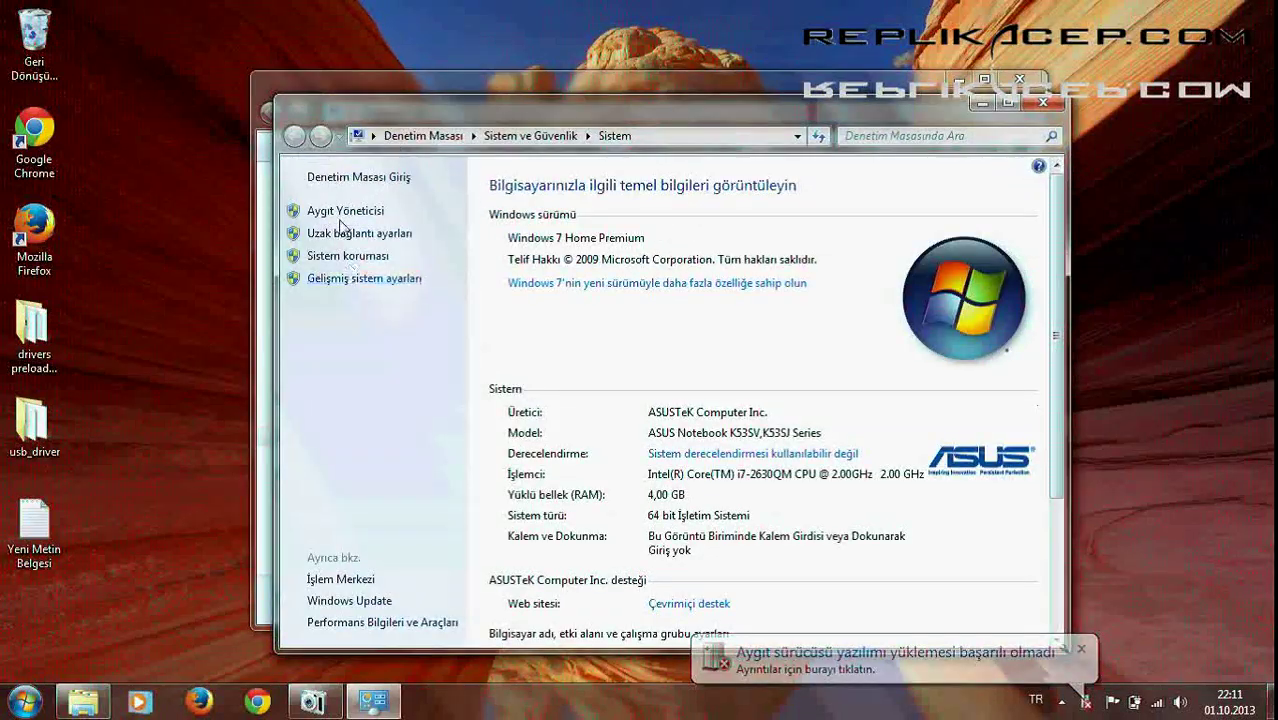
left_click(348, 212)
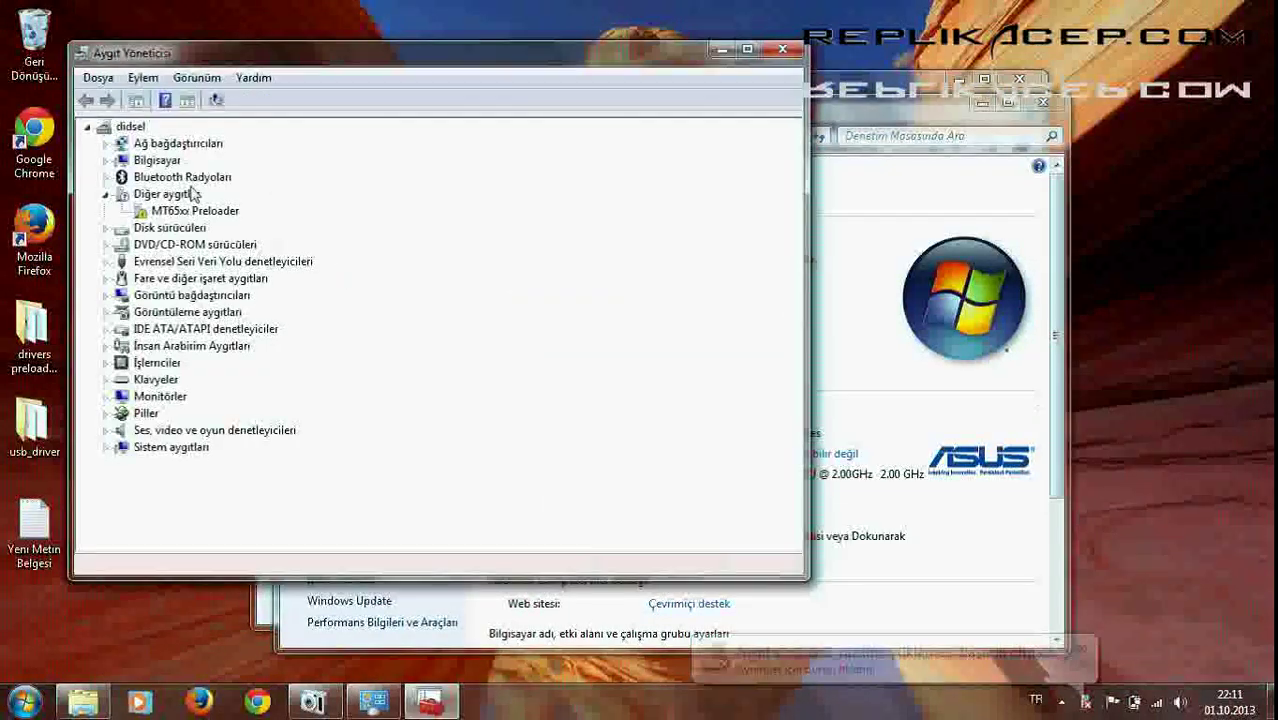
- Open the properties of the MT65xx Preloader listed under the other devices
left_click(198, 212)
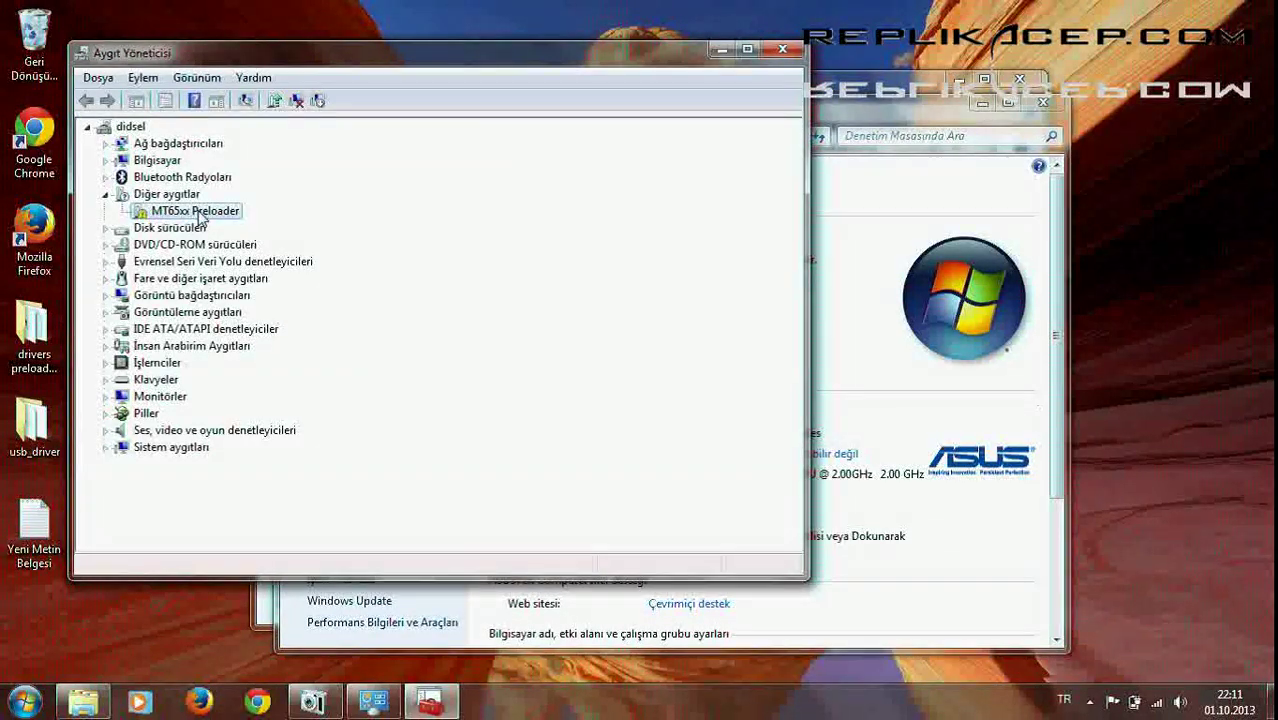
right_click(199, 213)
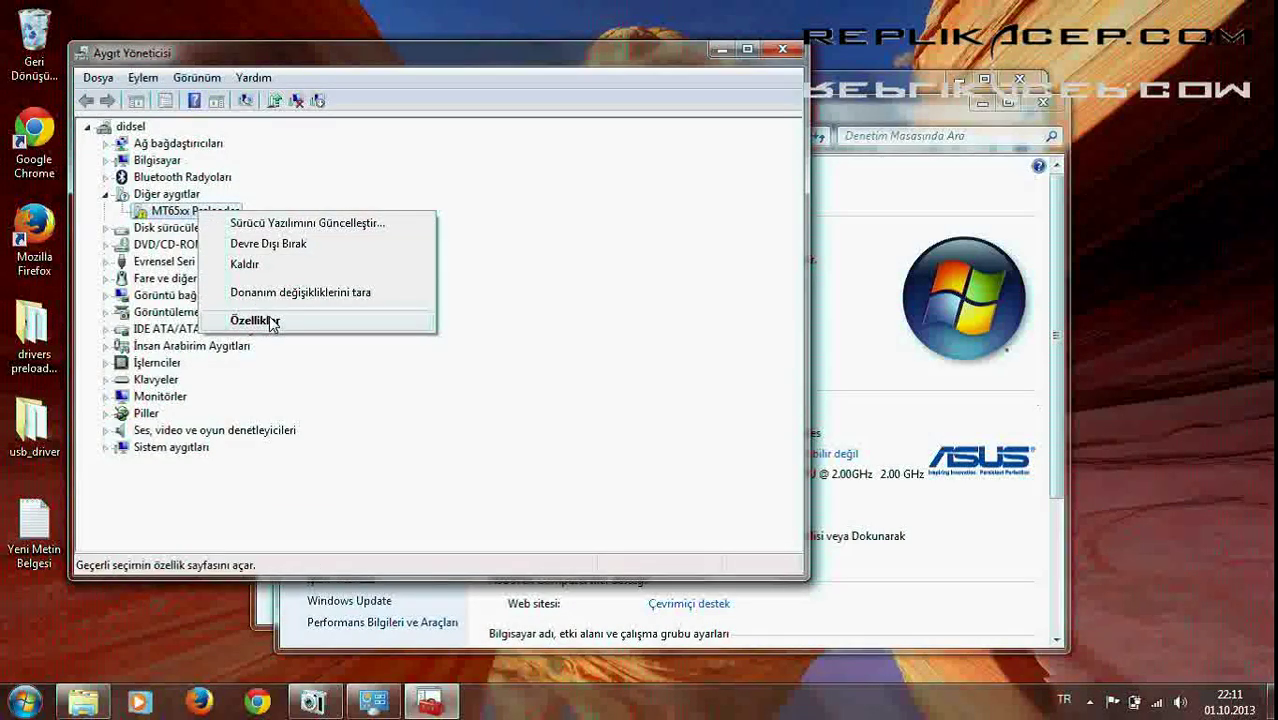
left_click(252, 320)
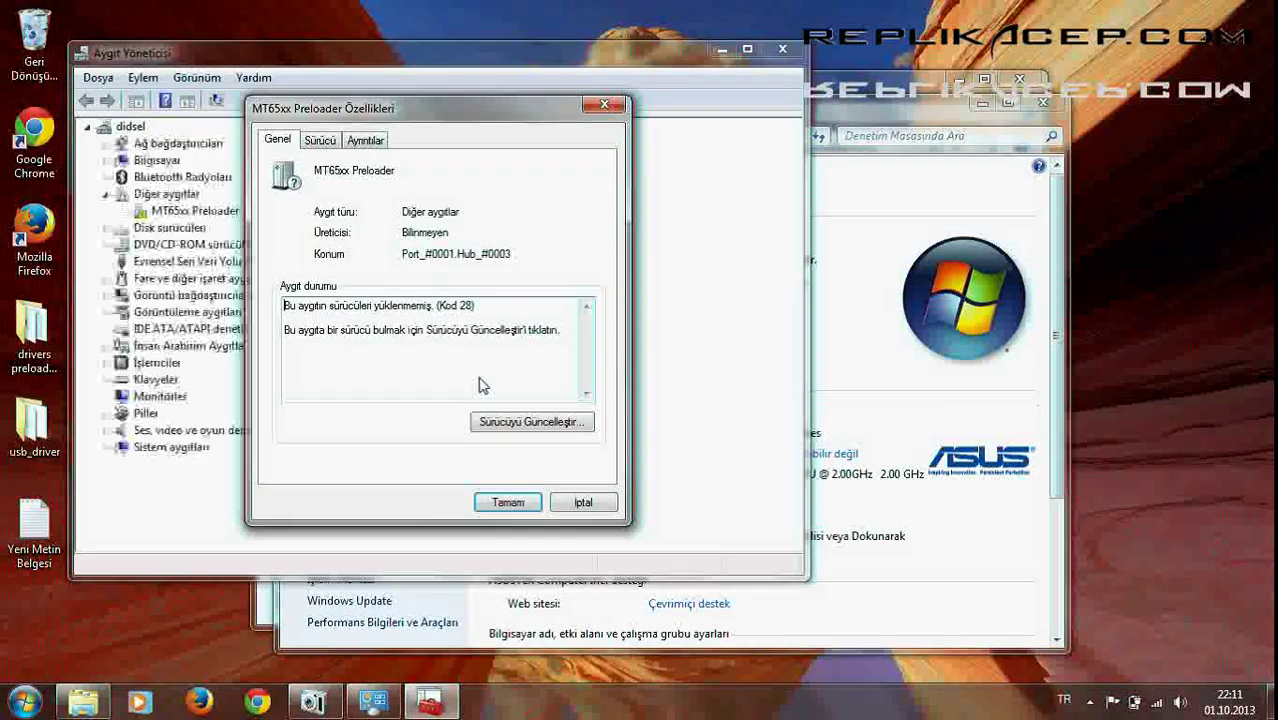
- Update the MT65xx Preloader driver manually, choosing the Win764_Driver folder inside drivers preloader MT65xx as the search location
left_click(531, 421)
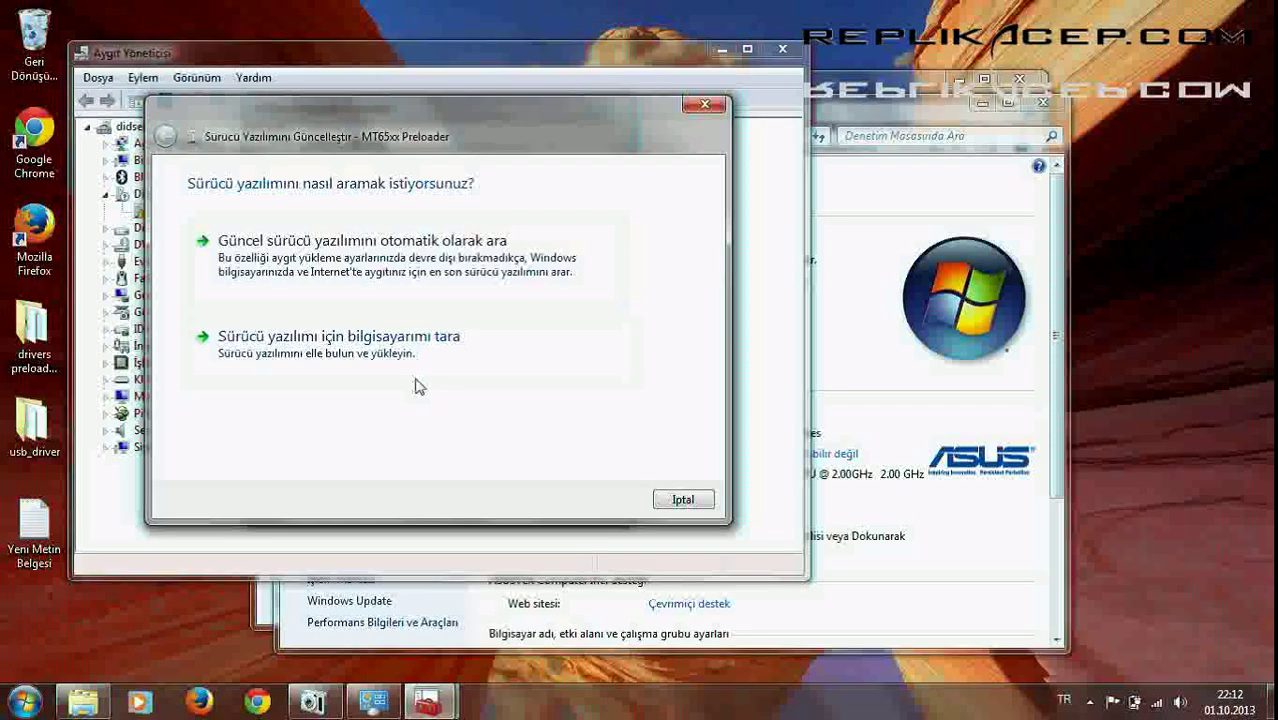
left_click(412, 352)
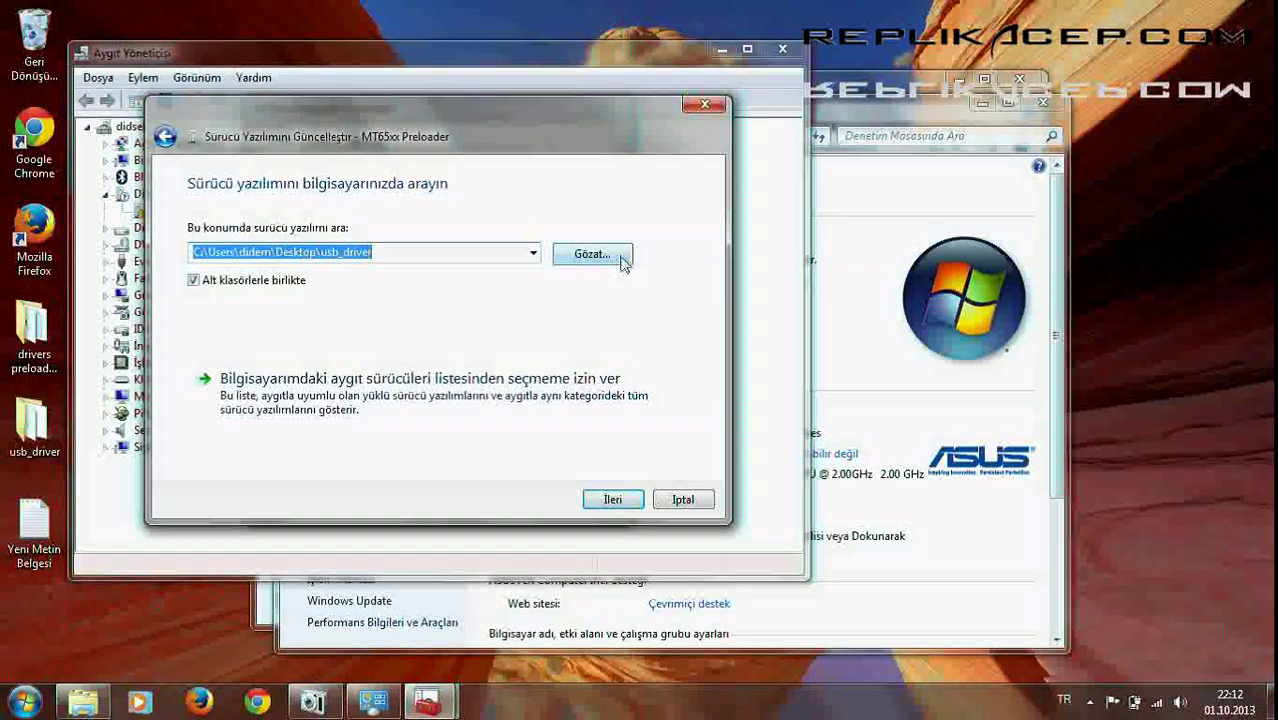
left_click(592, 254)
left_click_drag(768, 318, 780, 370)
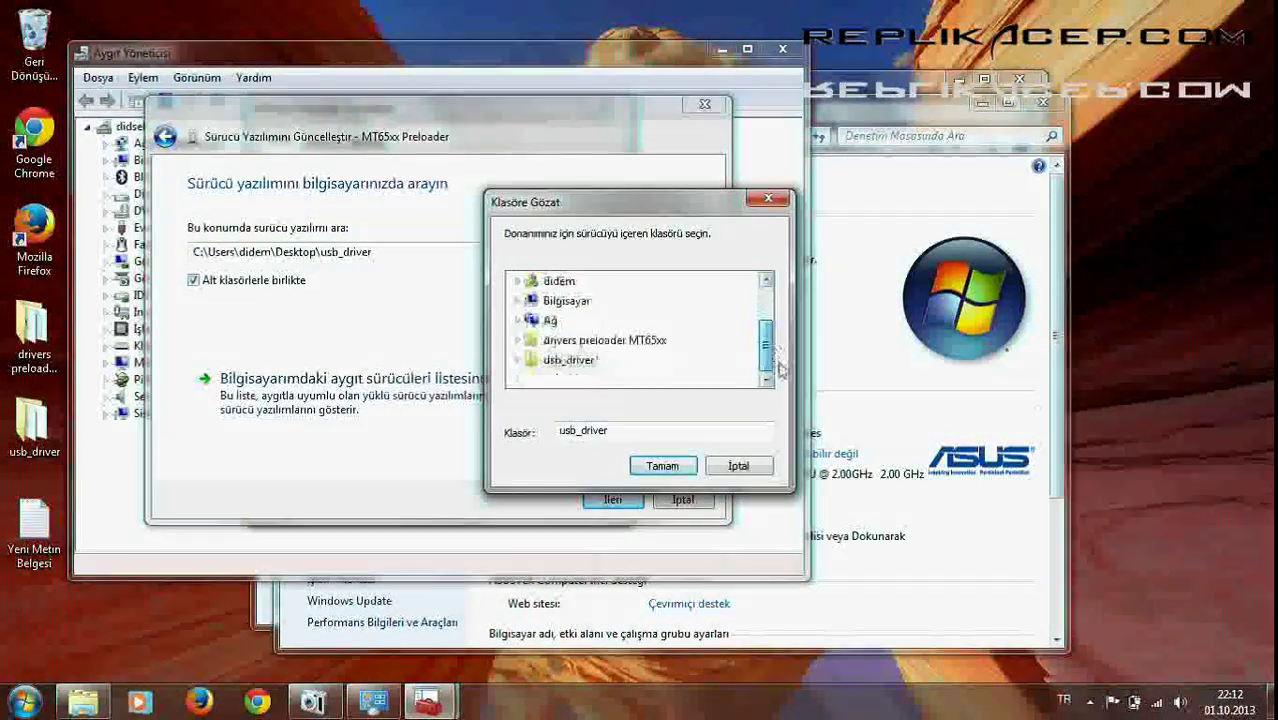
double_click(630, 340)
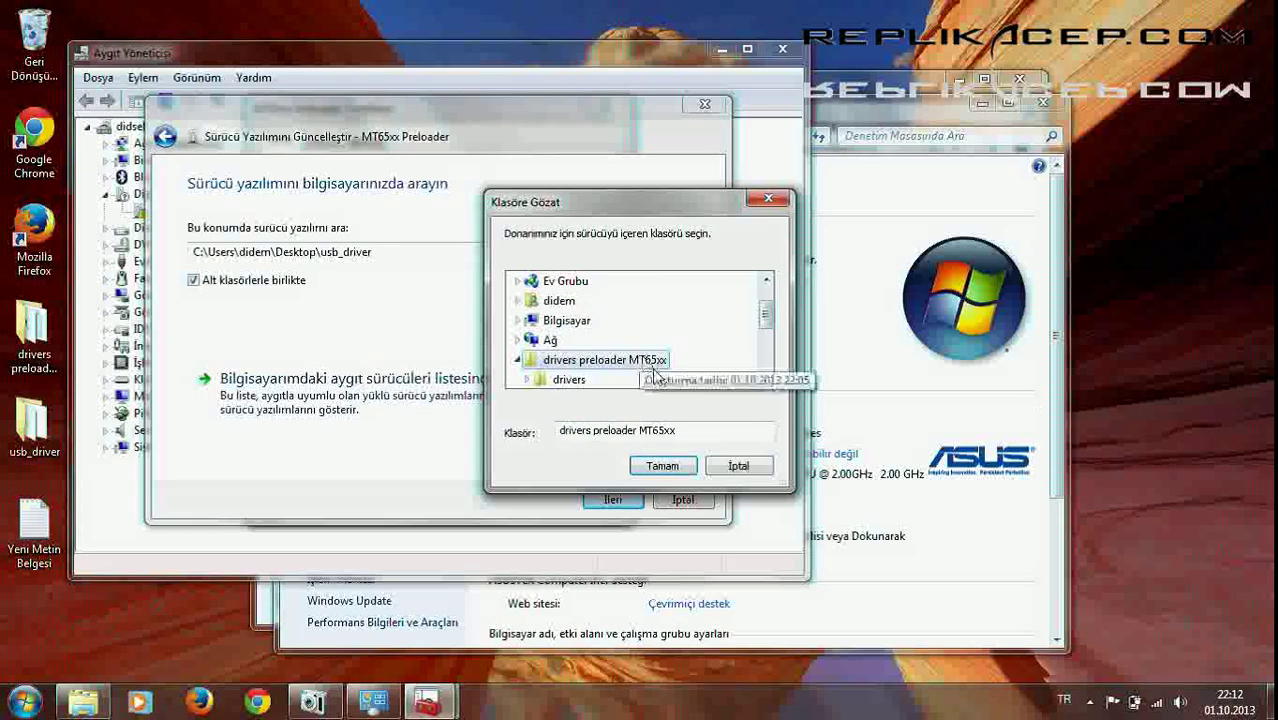
left_click_drag(768, 312, 775, 345)
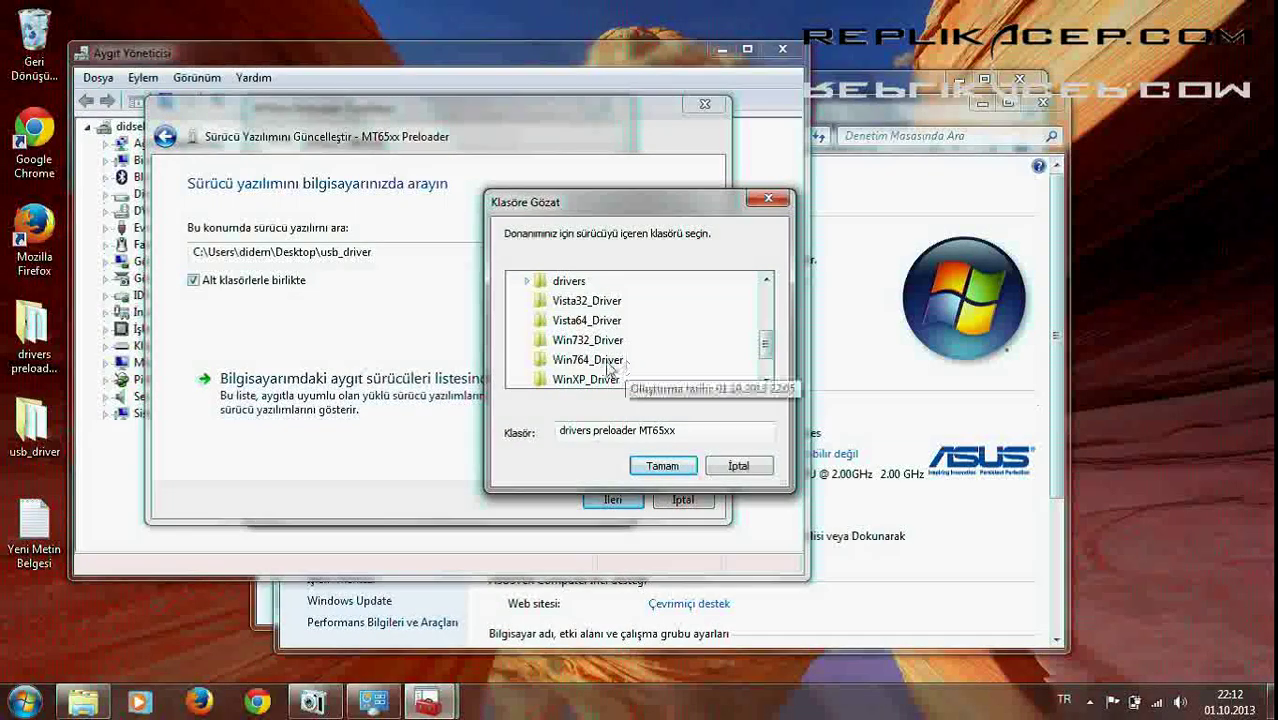
left_click(602, 362)
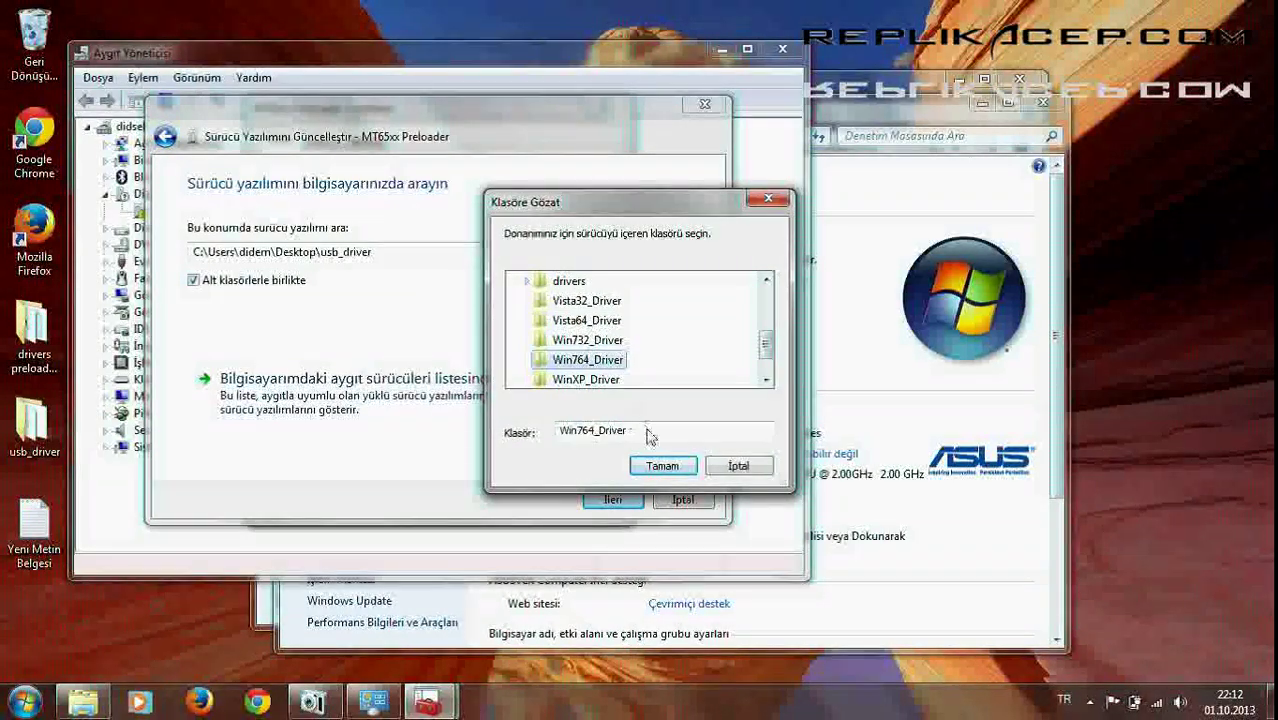
left_click(662, 467)
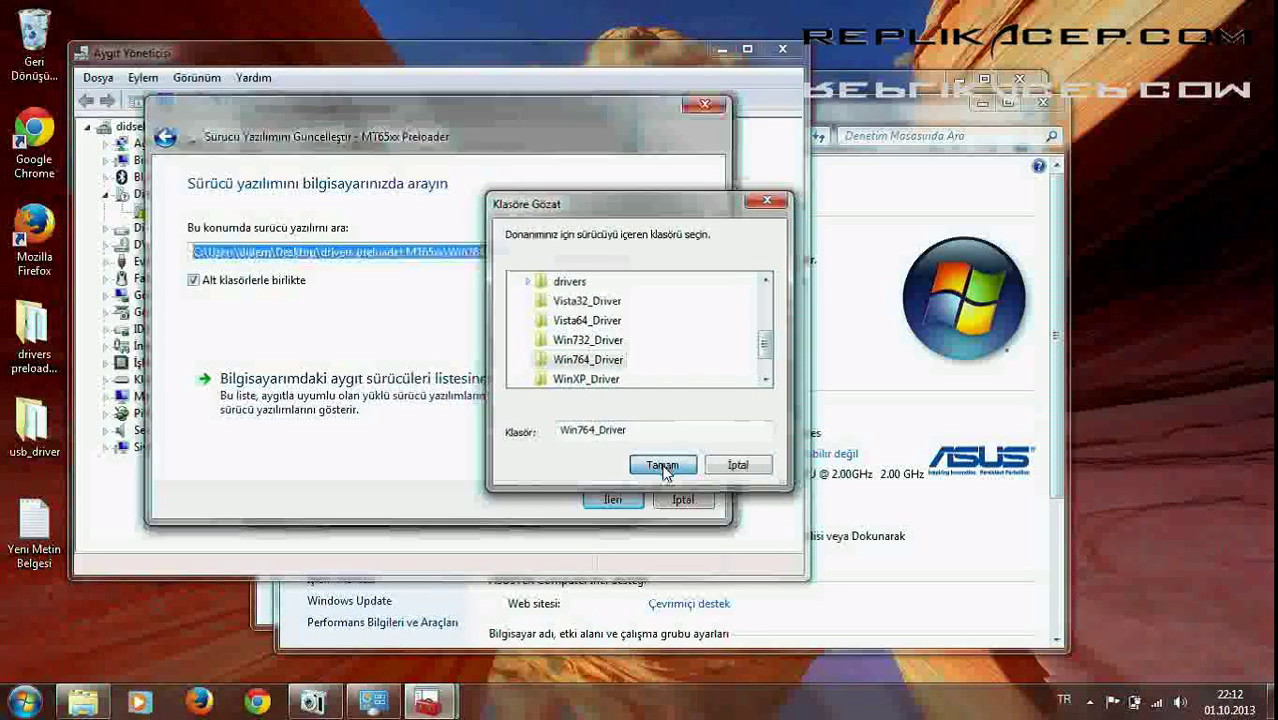
- Install the preloader driver from the chosen folder, and close the update wizard and the device's properties
left_click(613, 500)
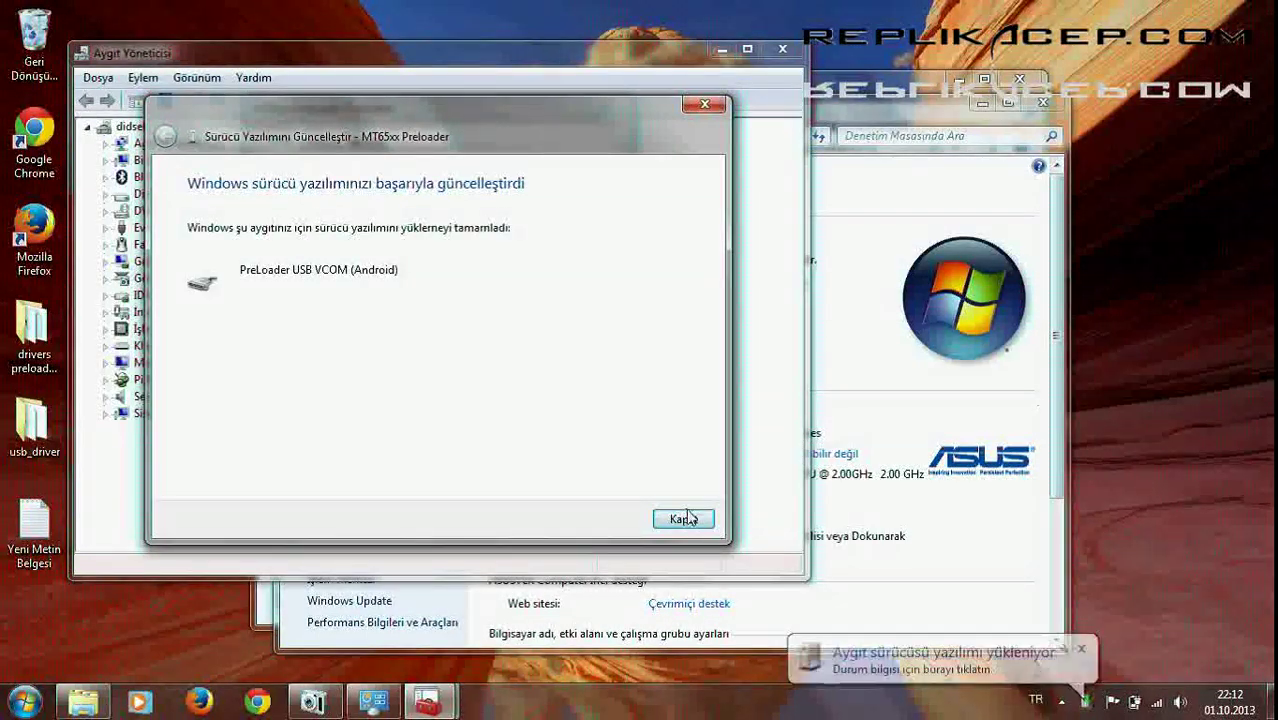
left_click(690, 519)
left_click(507, 502)
- View the installation progress of the MT65xx Preloader driver and close the progress window
left_click(948, 673)
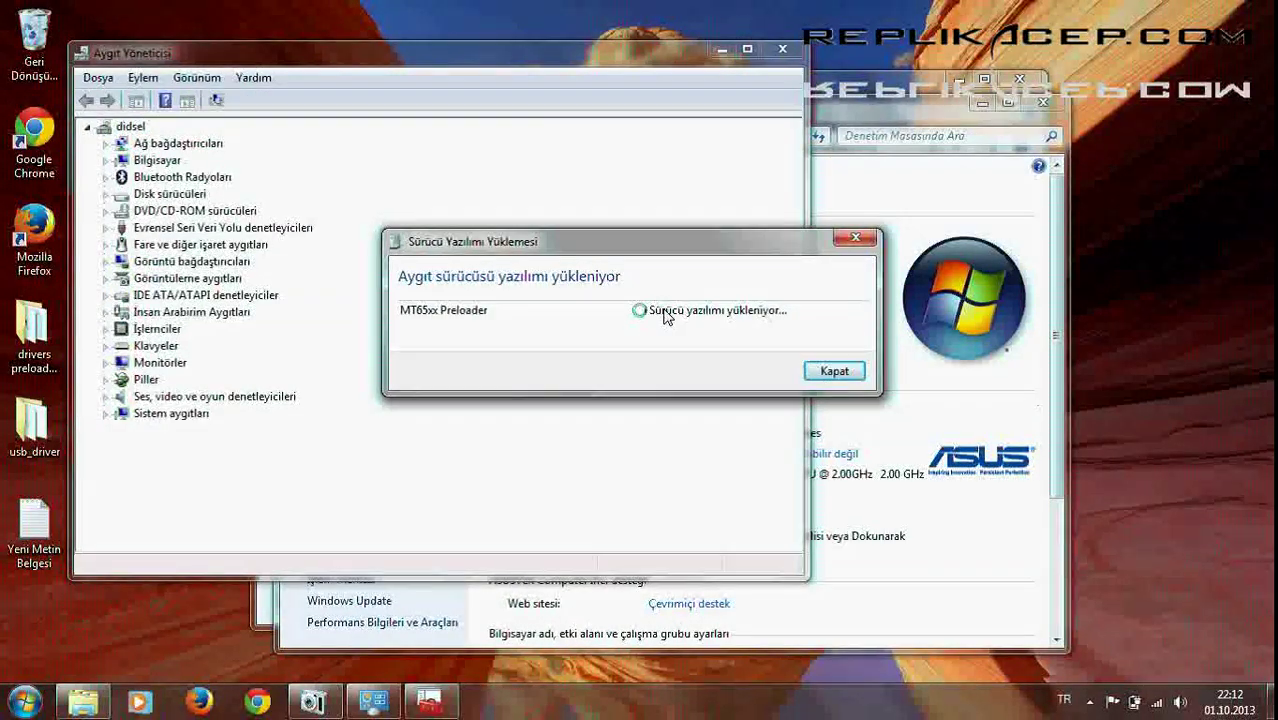
left_click(832, 384)
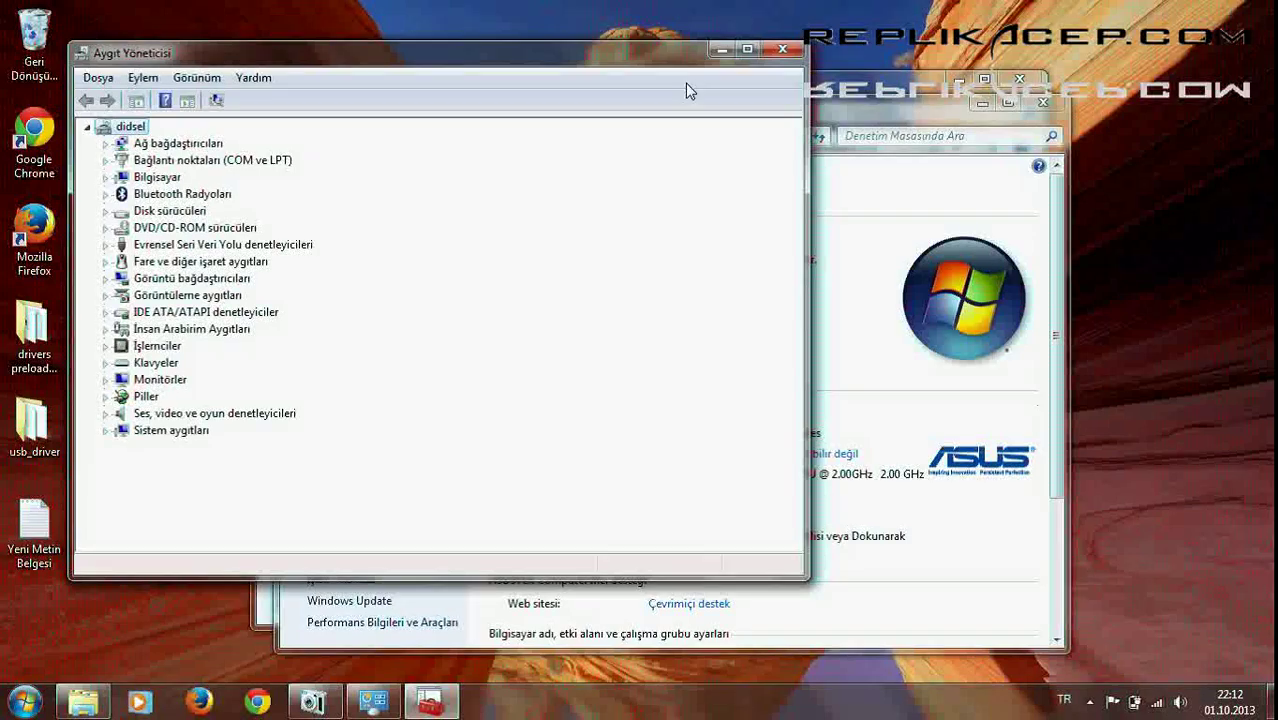
- Close Device Manager and the remaining System and Computer windows to return to the desktop
left_click(782, 49)
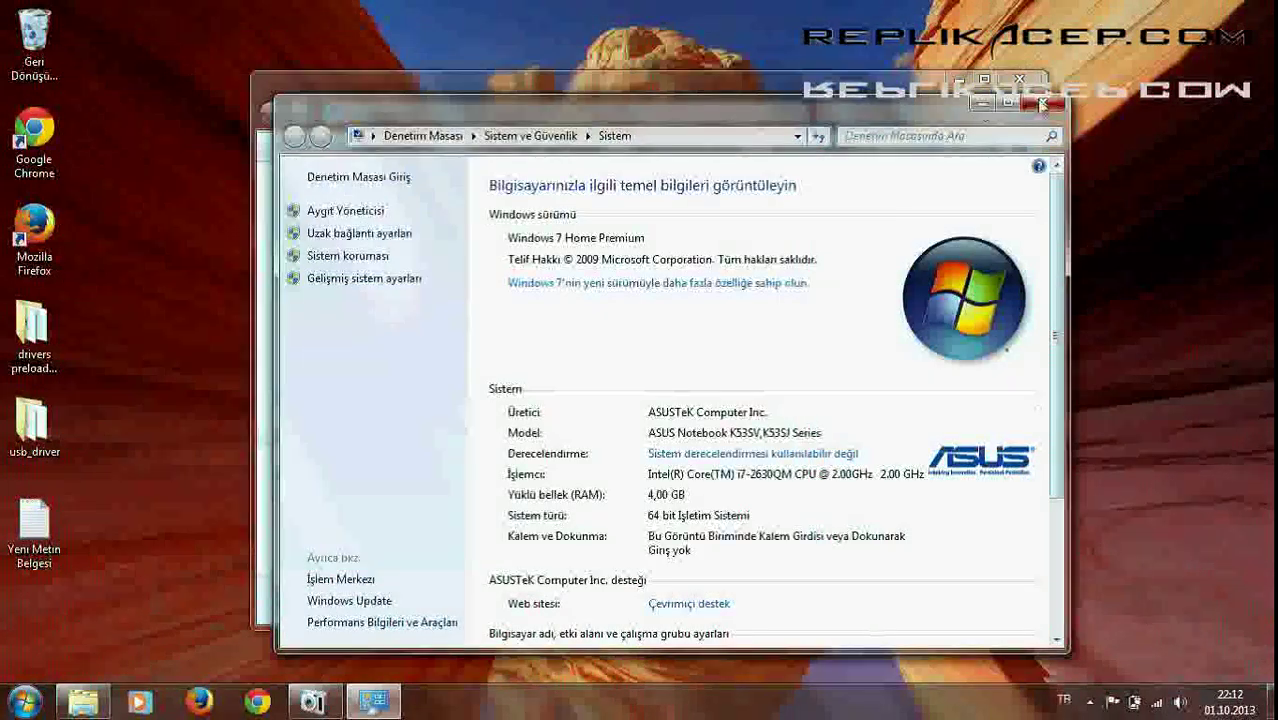
left_click(1043, 102)
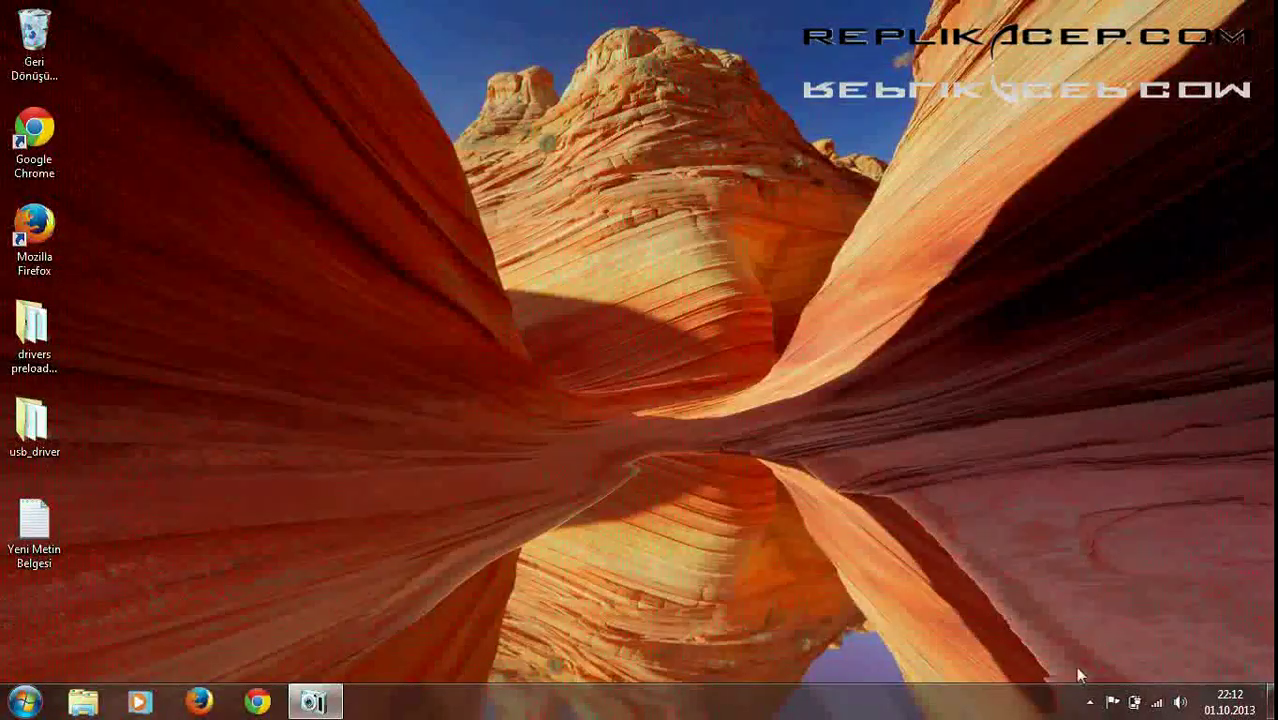
left_click(1090, 703)
left_click(859, 443)
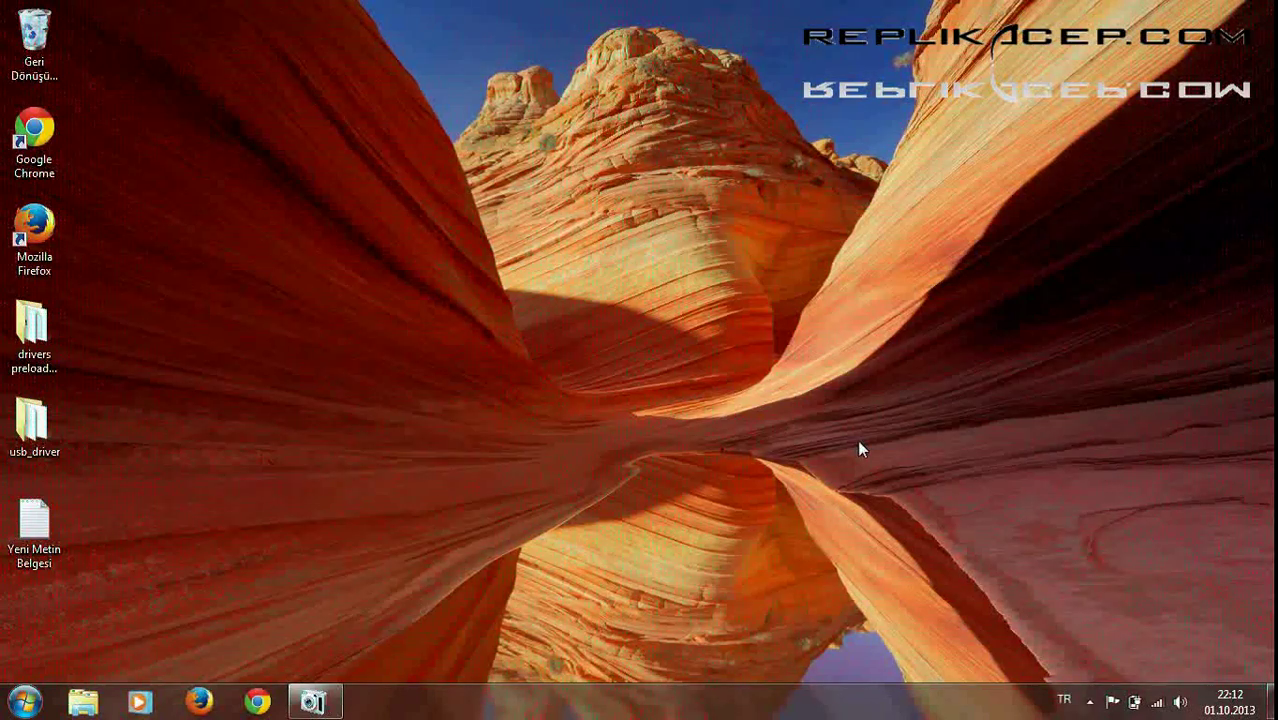